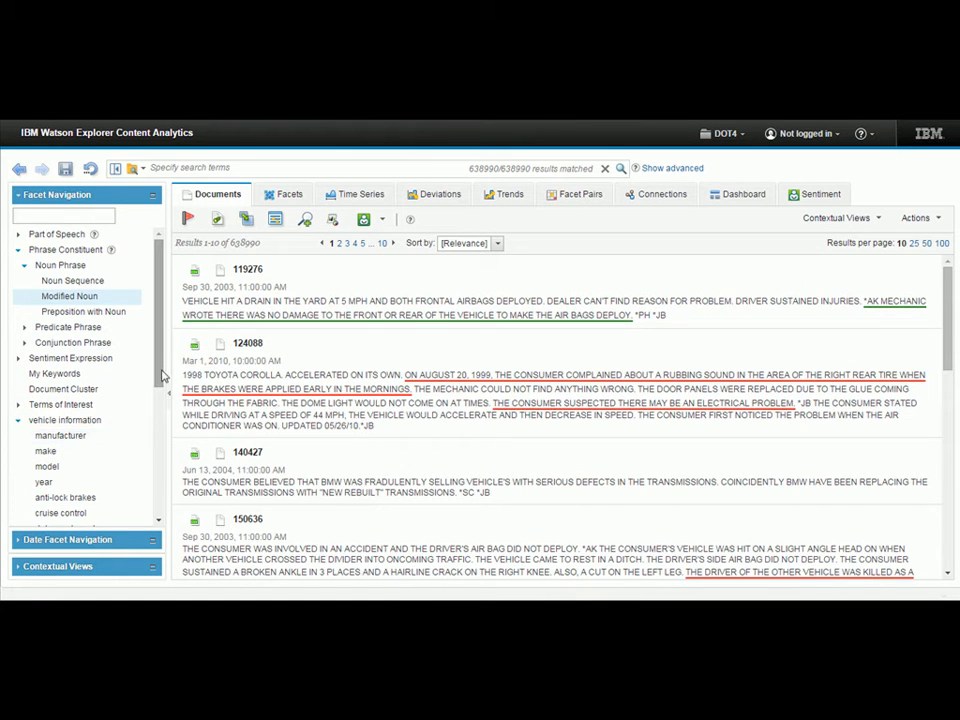
Look through the vehicle information facets and the remaining entries of the facet tree.
{"action": "left_click_drag", "start_coordinate": [158, 380], "coordinate": [156, 437]}
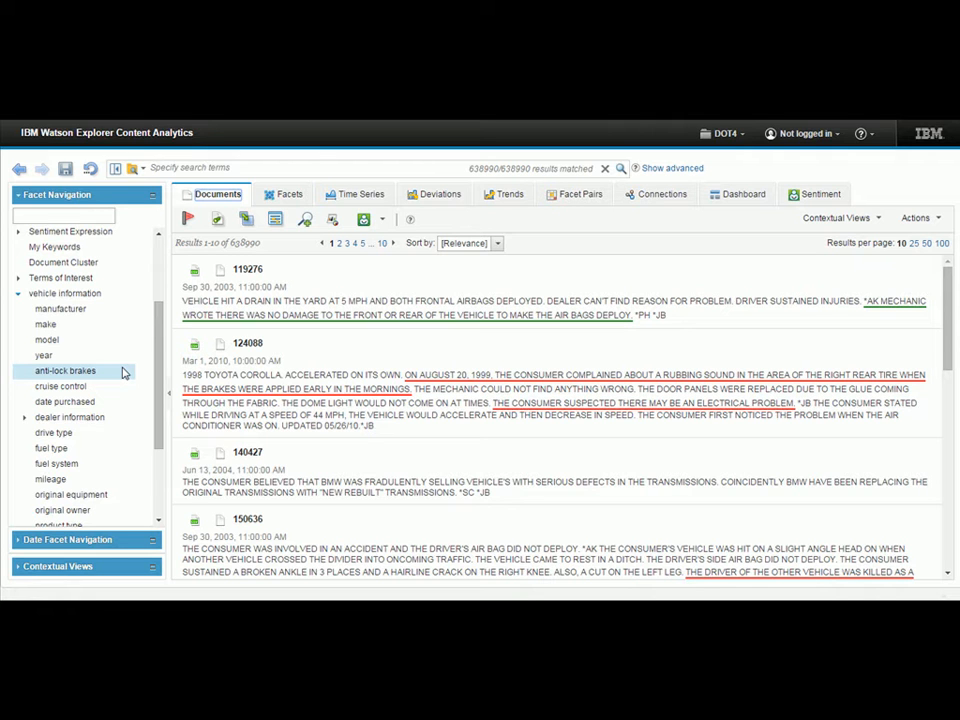
{"action": "left_click_drag", "start_coordinate": [158, 399], "coordinate": [148, 465]}
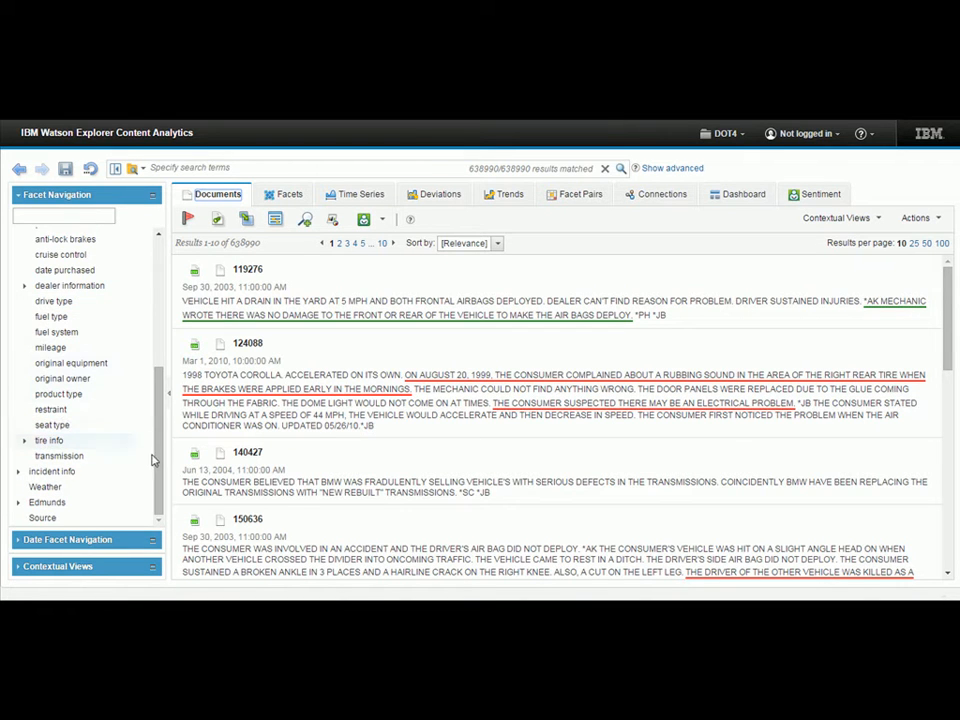
{"action": "left_click_drag", "start_coordinate": [153, 460], "coordinate": [155, 270]}
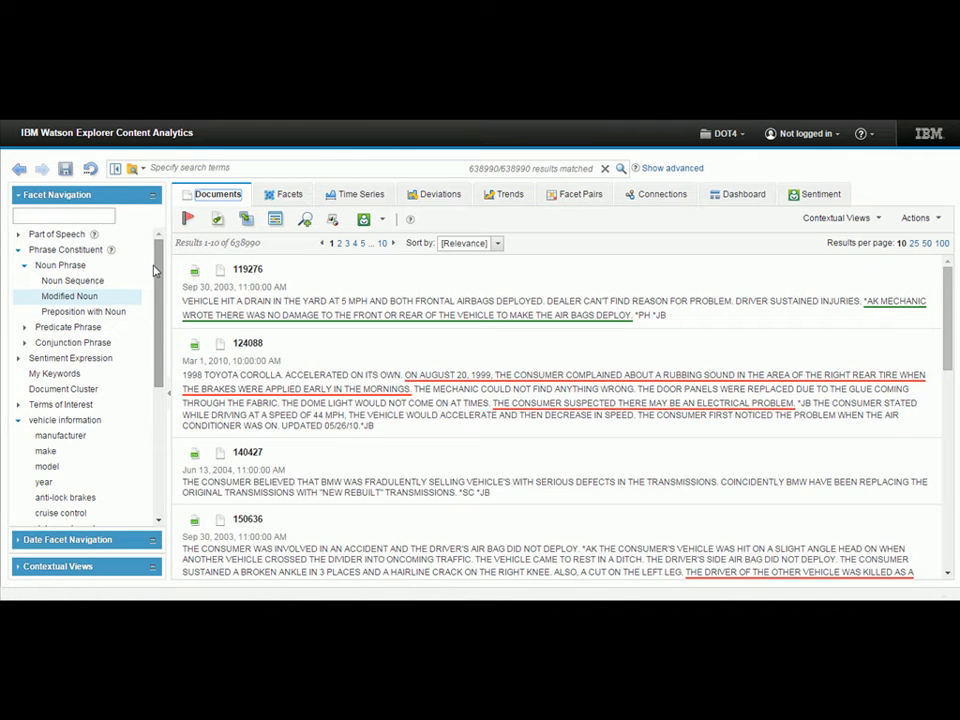
Search the documents for "head on collison" and look through the matching complaints.
{"action": "left_click", "coordinate": [206, 166]}
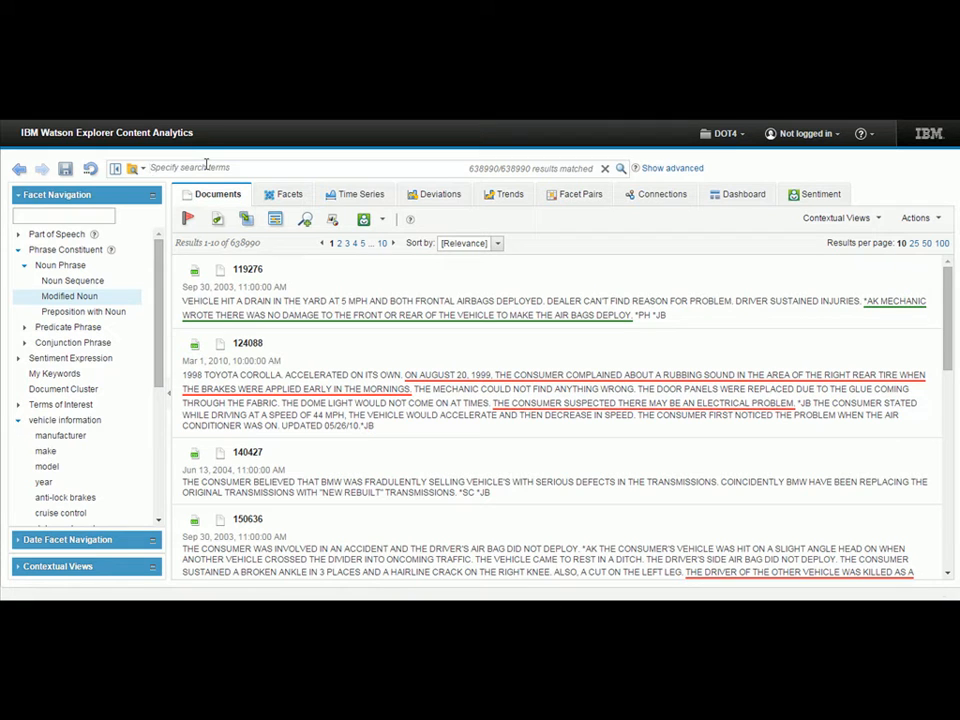
{"action": "type", "text": "head o"}
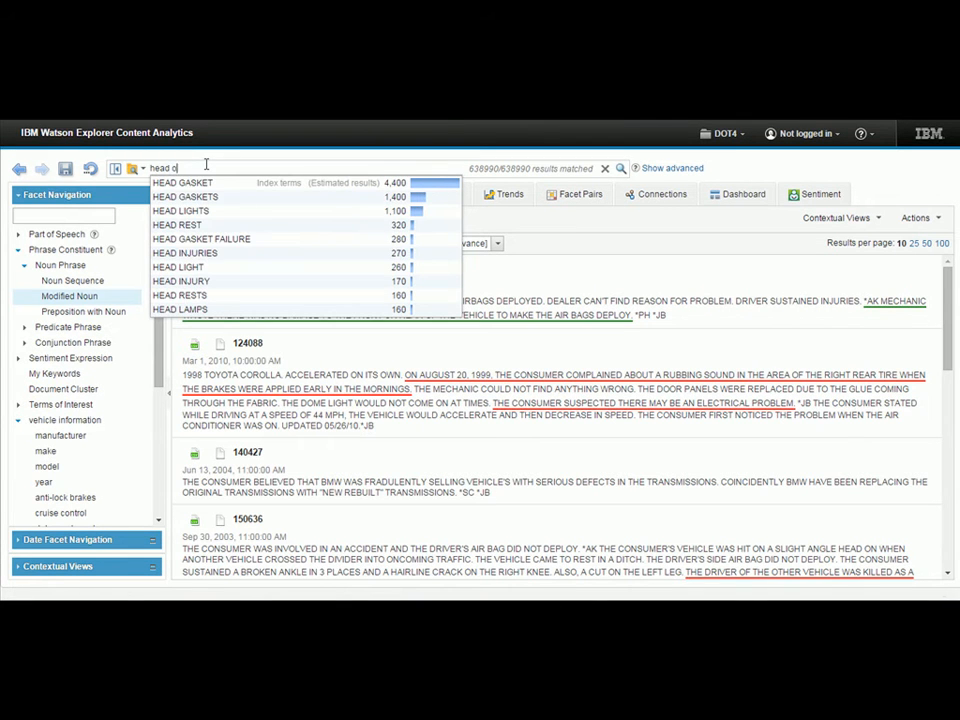
{"action": "type", "text": "n collison"}
{"action": "key", "text": "Return"}
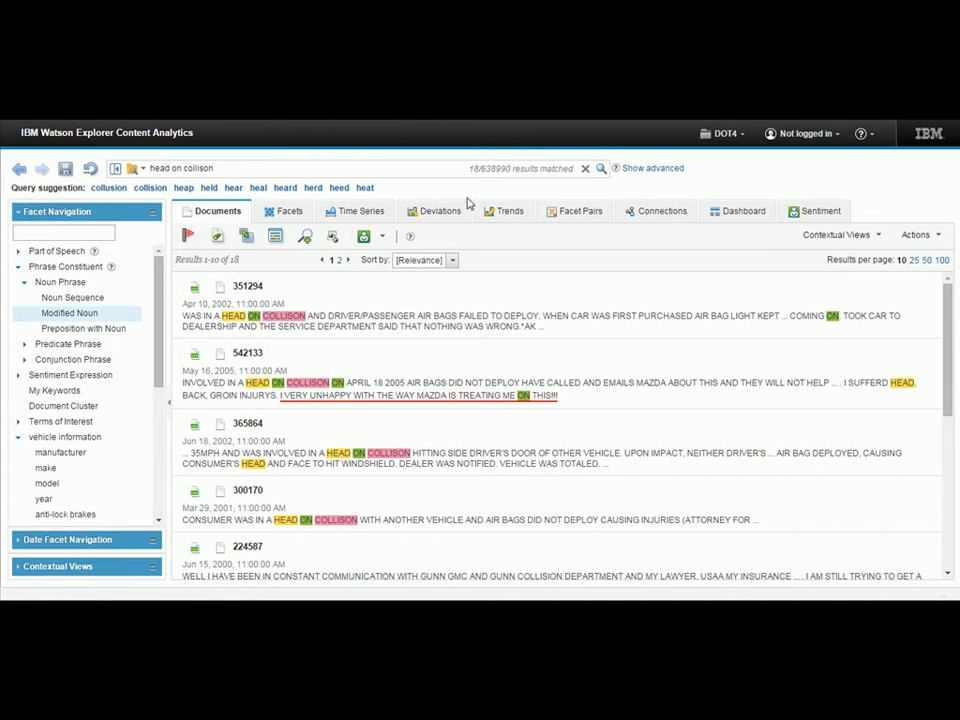
{"action": "scroll", "coordinate": [591, 419], "scroll_direction": "down", "scroll_amount": 2}
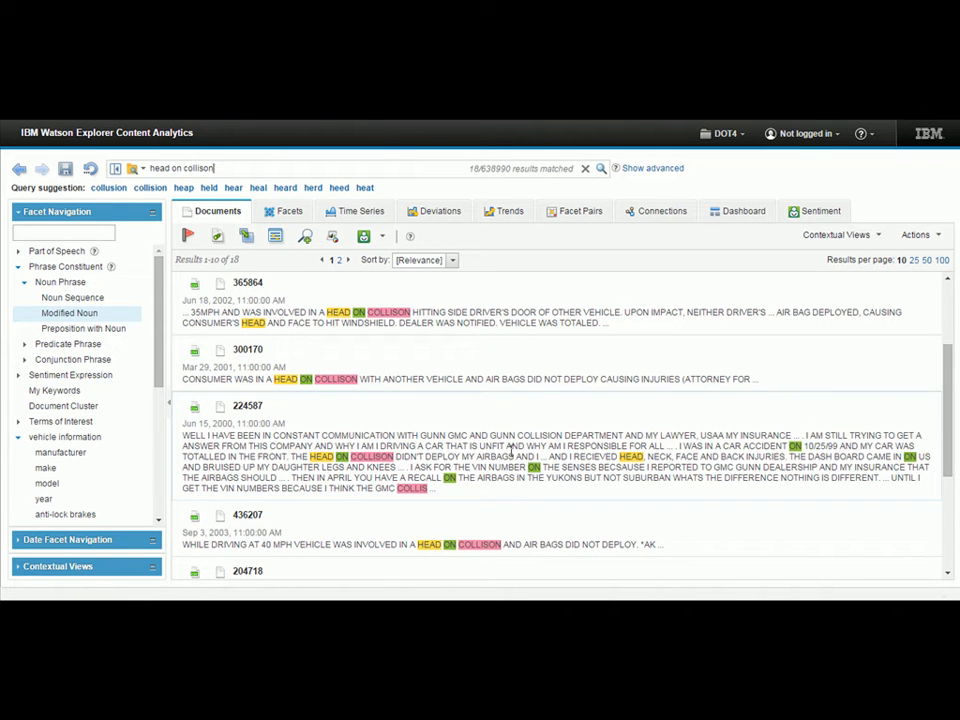
List the manufacturer facet values for the documents matching the search.
{"action": "left_click", "coordinate": [288, 214]}
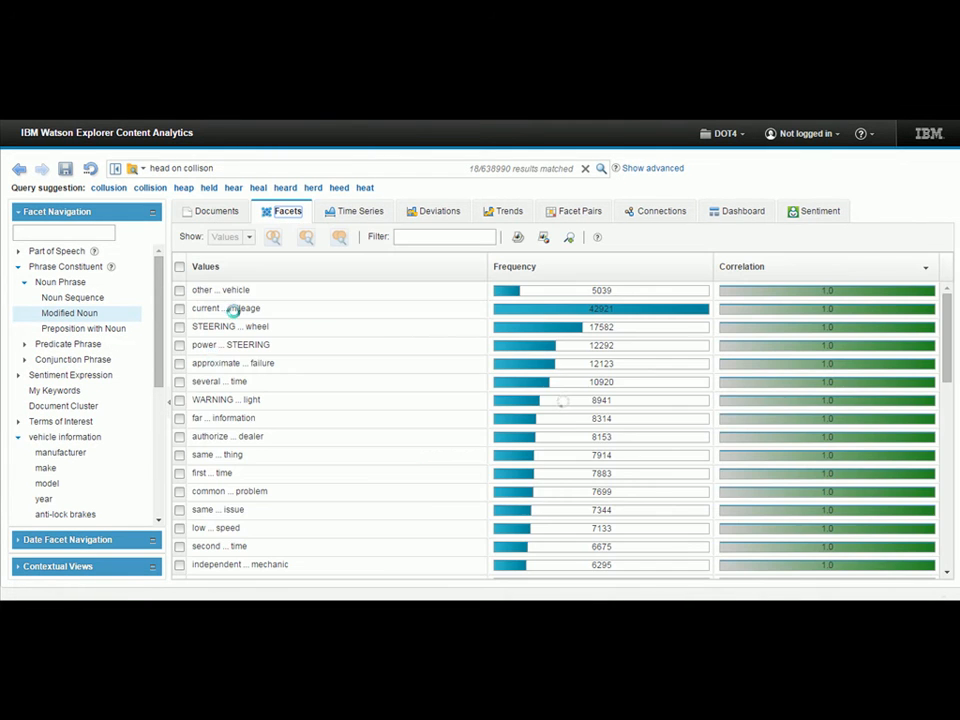
{"action": "left_click", "coordinate": [60, 452]}
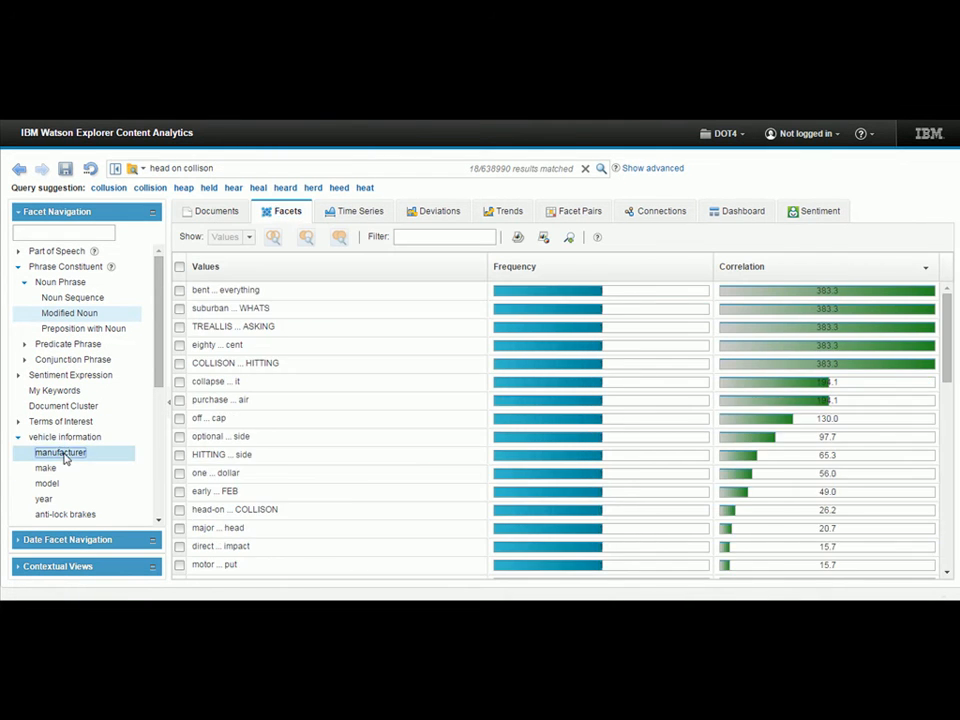
{"action": "left_click", "coordinate": [298, 292]}
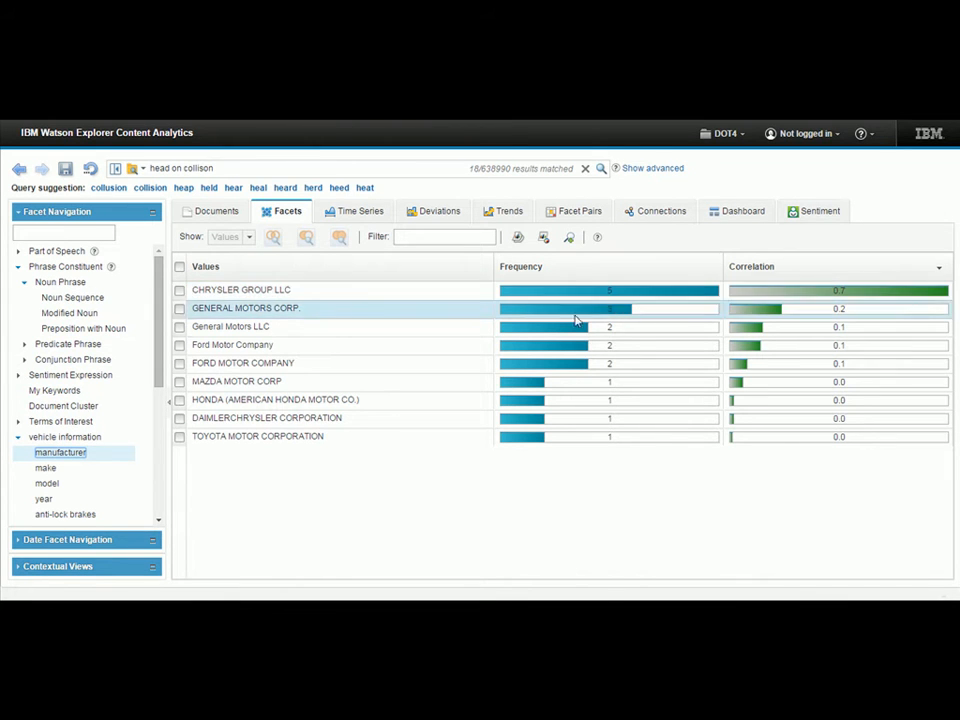
Return to the document list and reset the search query to cover the whole collection.
{"action": "left_click", "coordinate": [215, 213]}
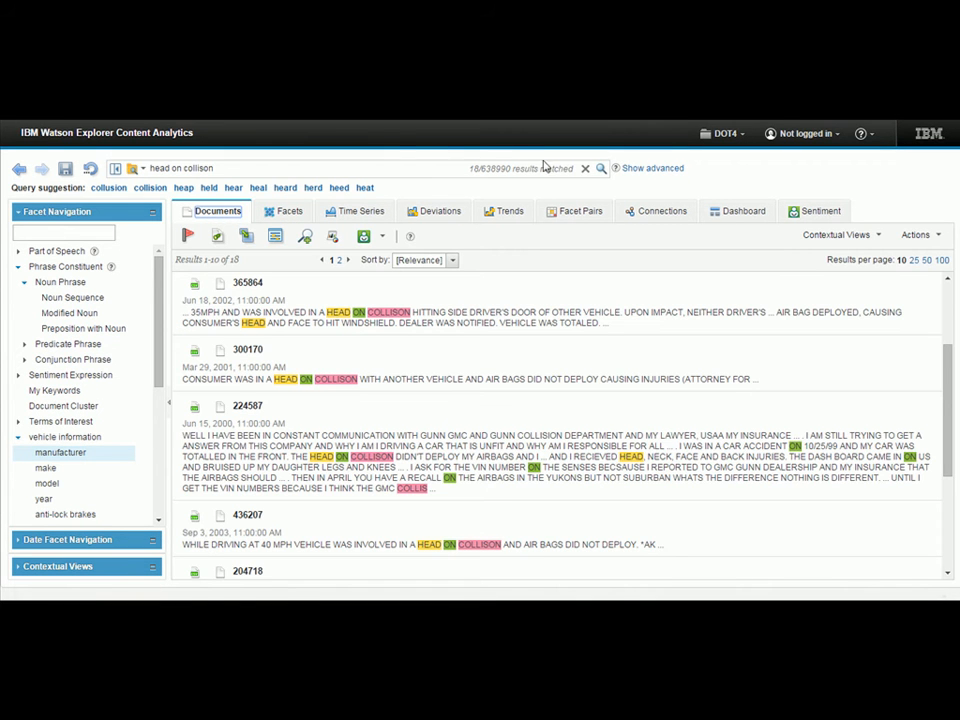
{"action": "left_click", "coordinate": [585, 169]}
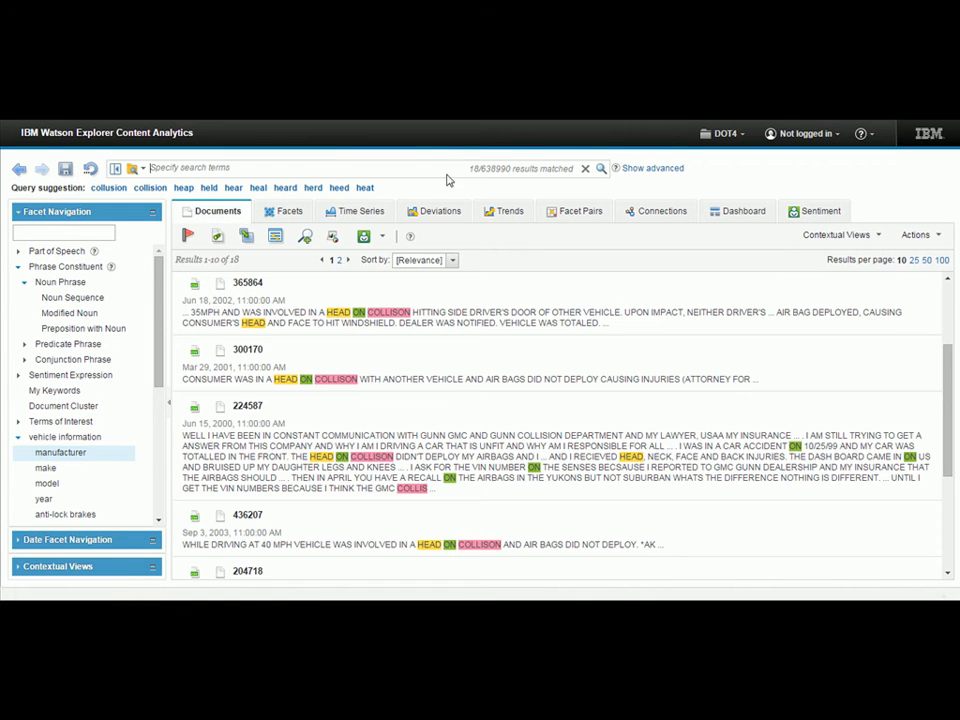
{"action": "left_click", "coordinate": [90, 168]}
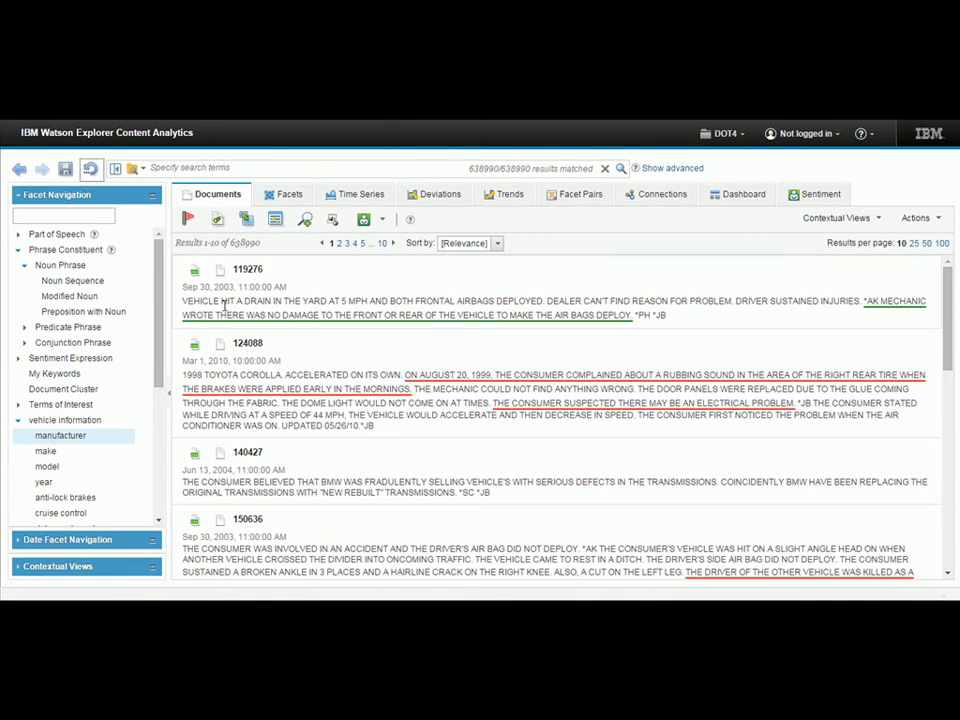
Sort the manufacturer facet values by descending frequency and narrow the results to TOYOTA MOTOR CORPORATION.
{"action": "left_click", "coordinate": [286, 194]}
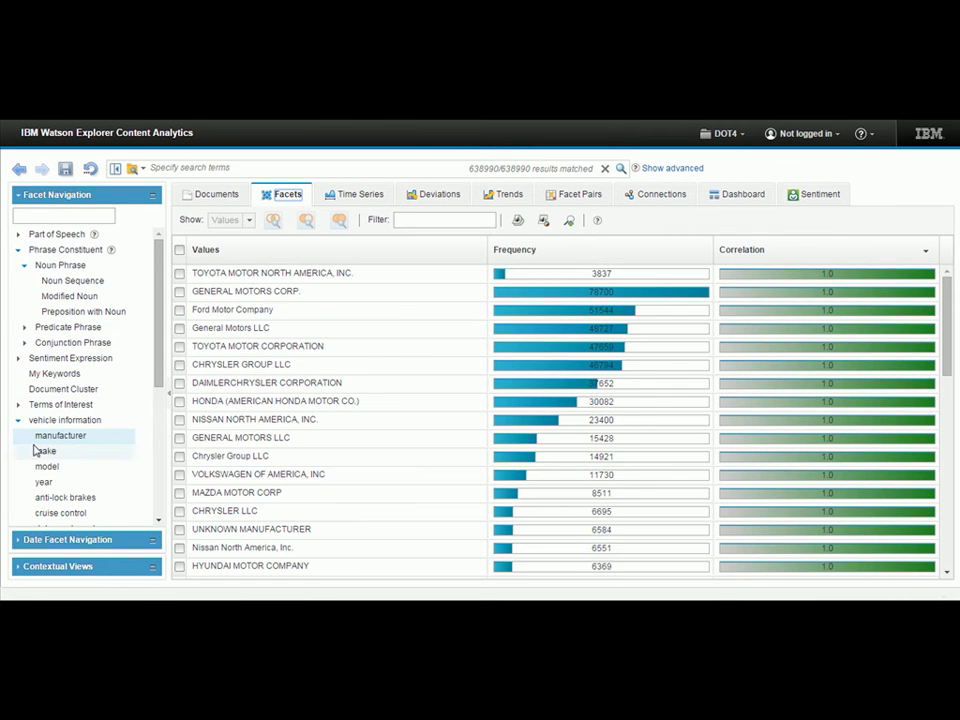
{"action": "left_click", "coordinate": [554, 251]}
{"action": "left_click", "coordinate": [554, 251]}
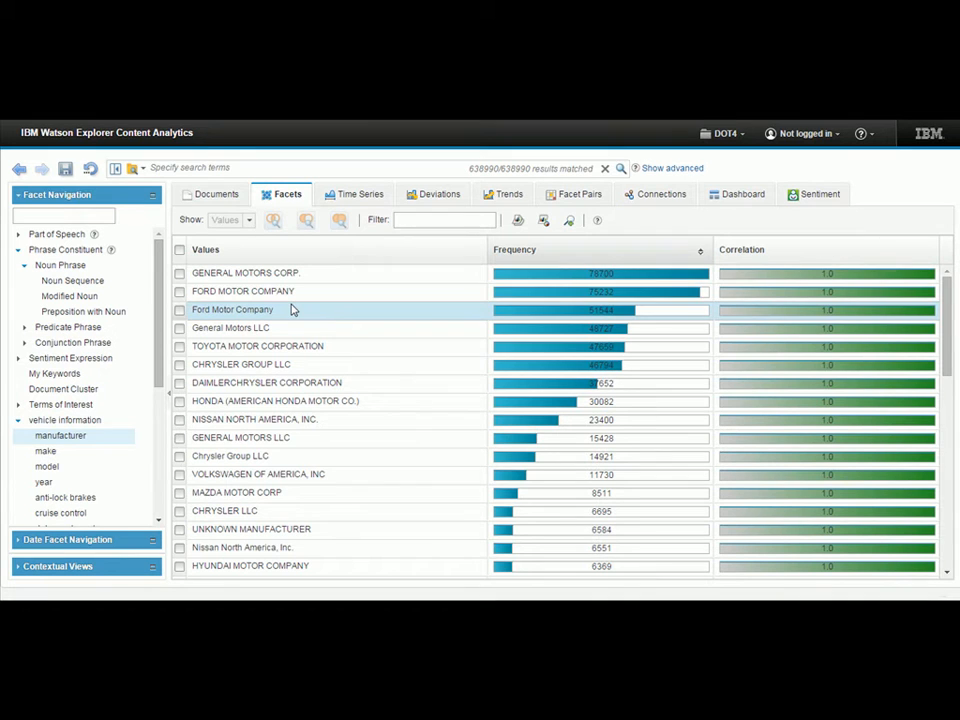
{"action": "left_click", "coordinate": [180, 347]}
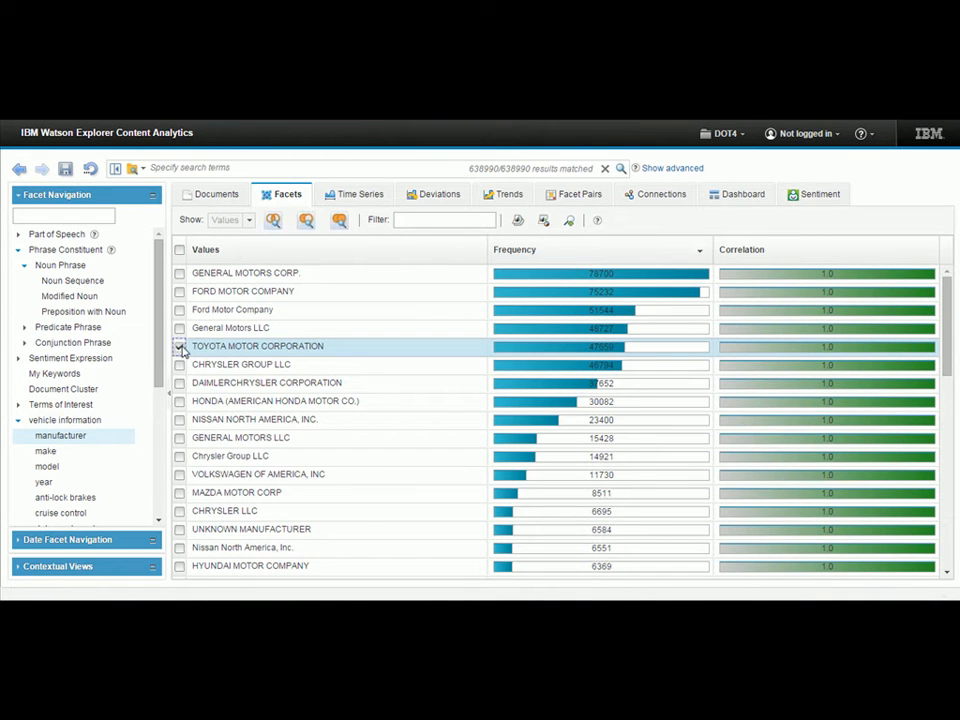
{"action": "left_click", "coordinate": [274, 220]}
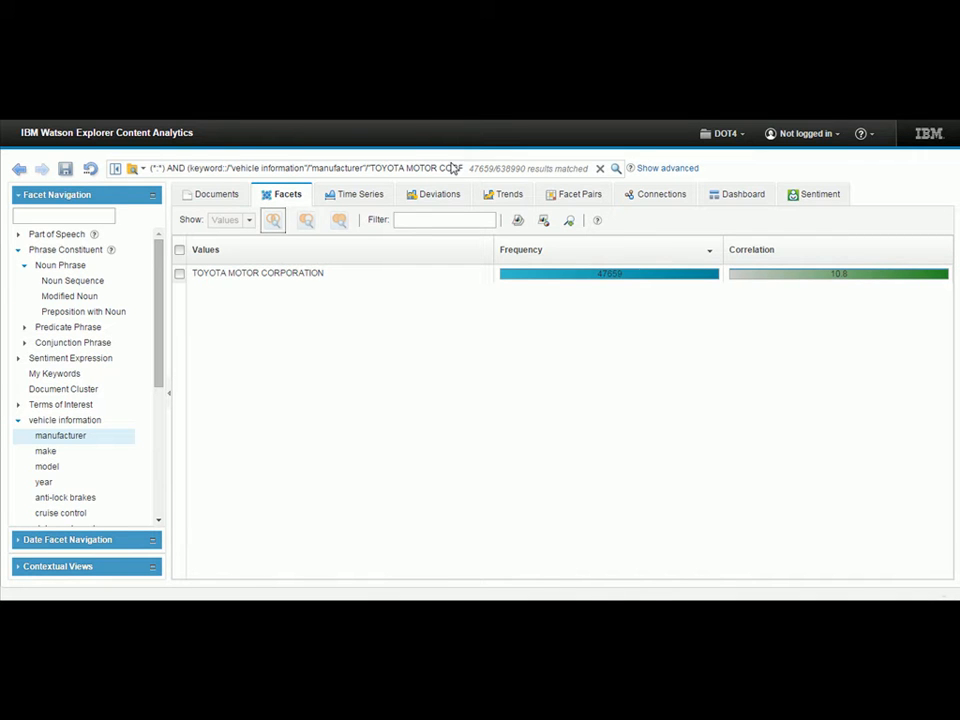
Sort the Modified Noun values by descending correlation and narrow the results to "unintended ... acceleration" and "sudden ... acceleration".
{"action": "left_click", "coordinate": [70, 297]}
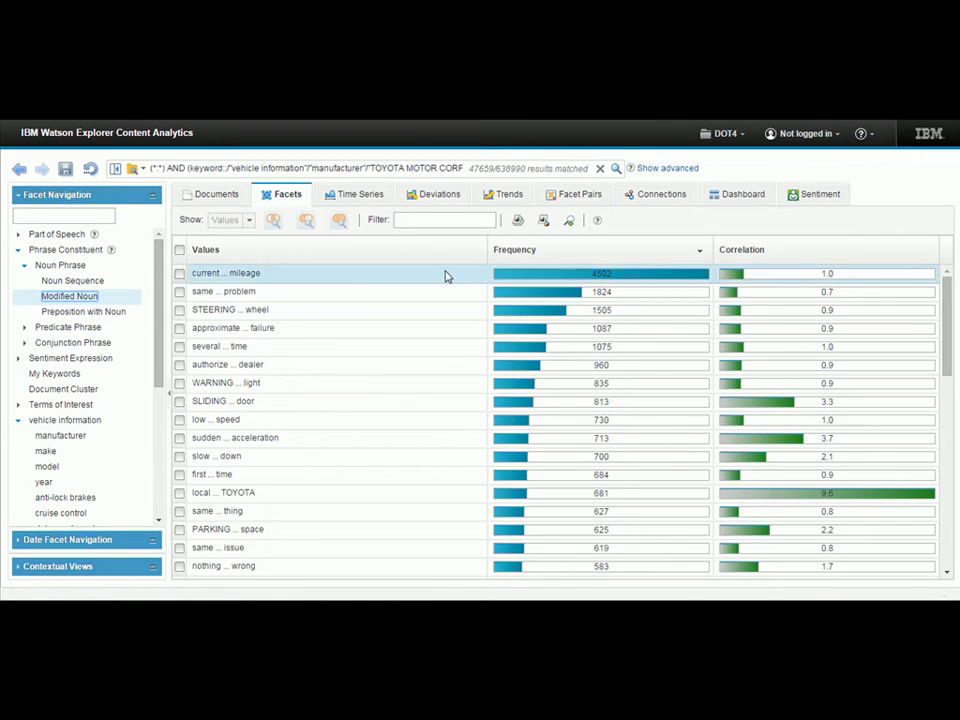
{"action": "left_click", "coordinate": [752, 251]}
{"action": "left_click", "coordinate": [755, 251]}
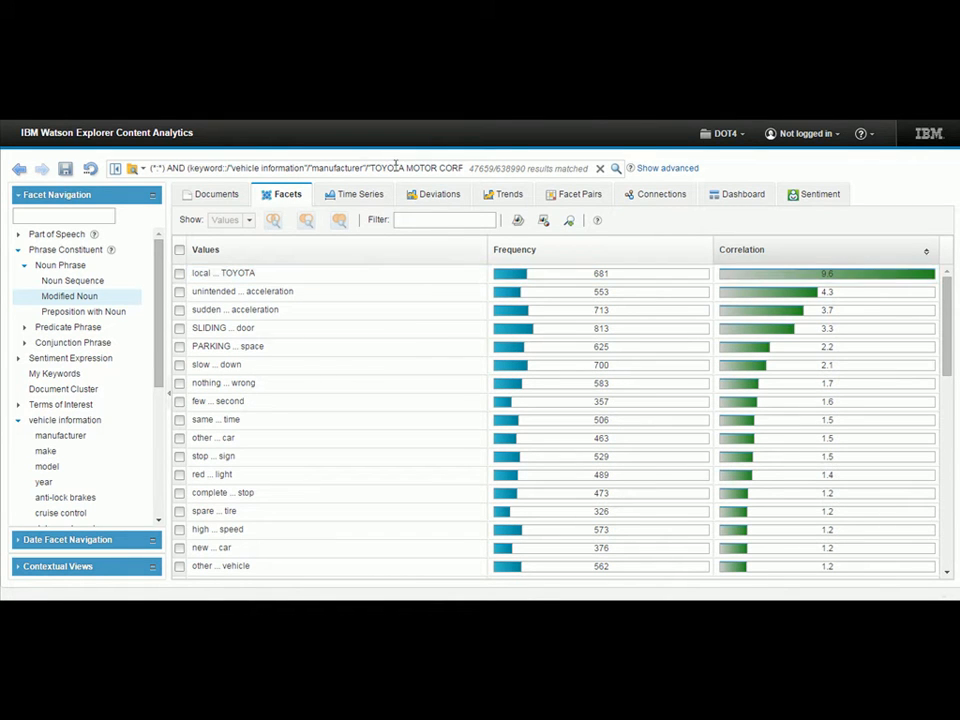
{"action": "left_click", "coordinate": [180, 292]}
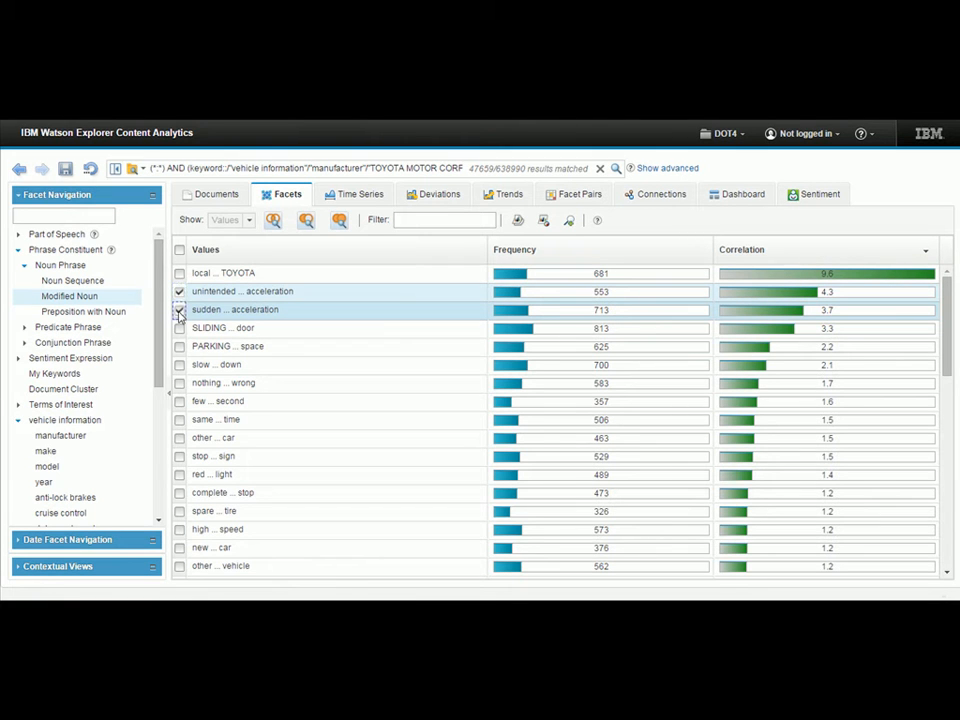
{"action": "left_click", "coordinate": [273, 221]}
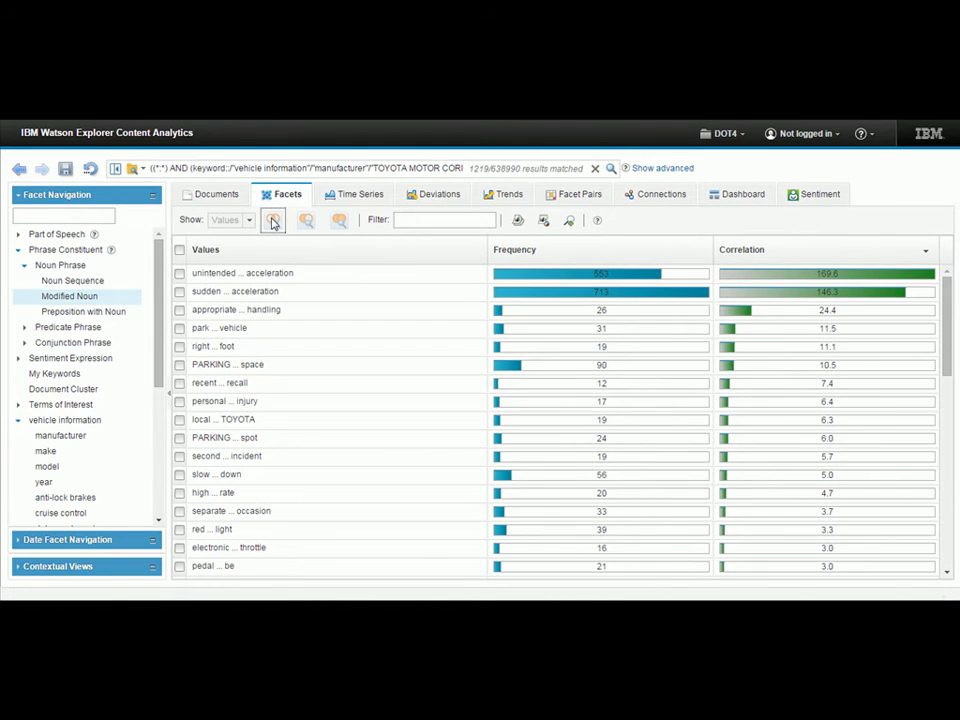
Narrow the results to the Noun Sequence value "floor mat" and list the vehicle models for them.
{"action": "left_click", "coordinate": [88, 281]}
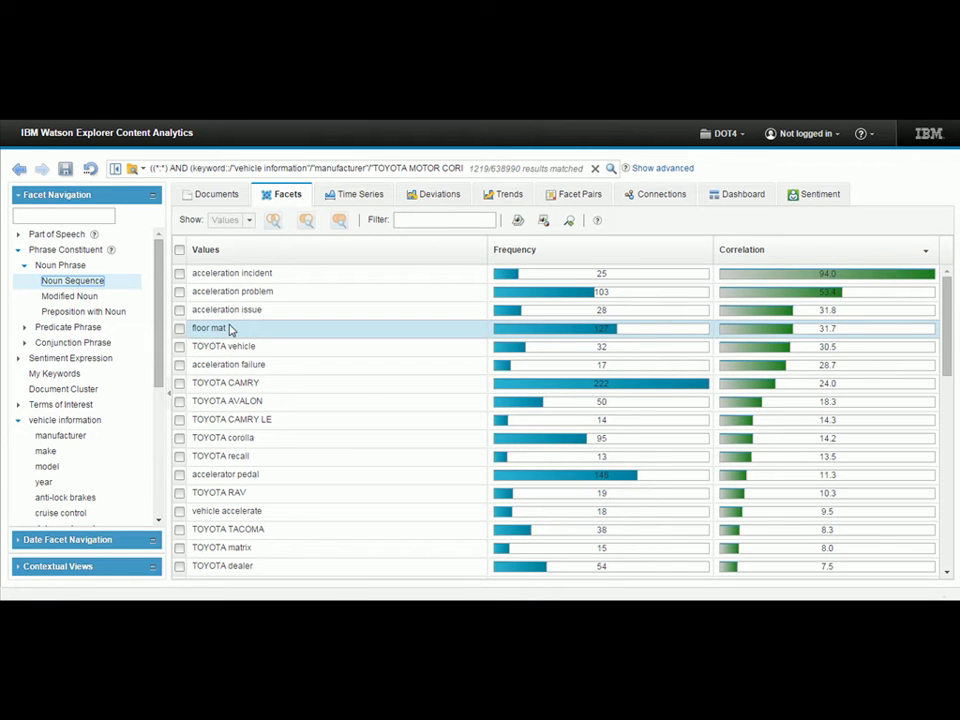
{"action": "left_click", "coordinate": [180, 329]}
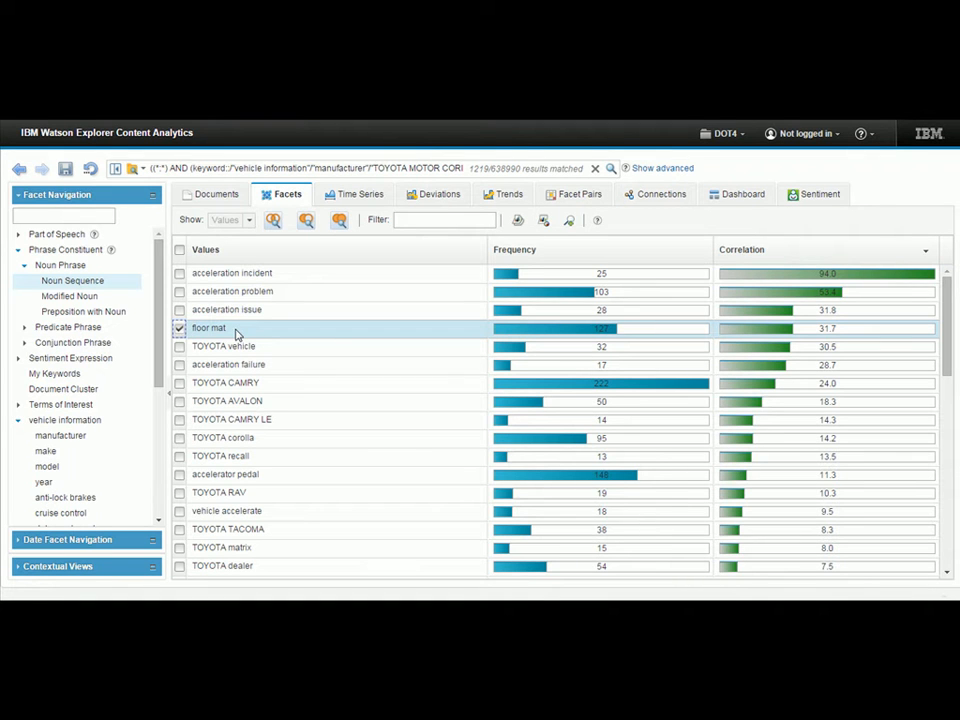
{"action": "left_click", "coordinate": [273, 220]}
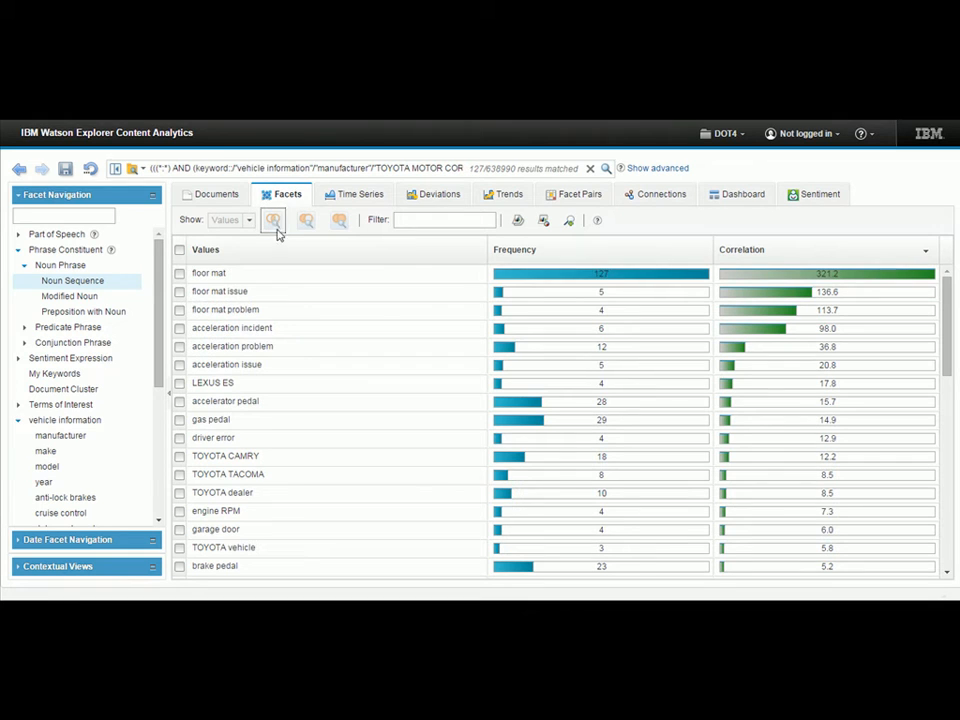
{"action": "left_click", "coordinate": [47, 466]}
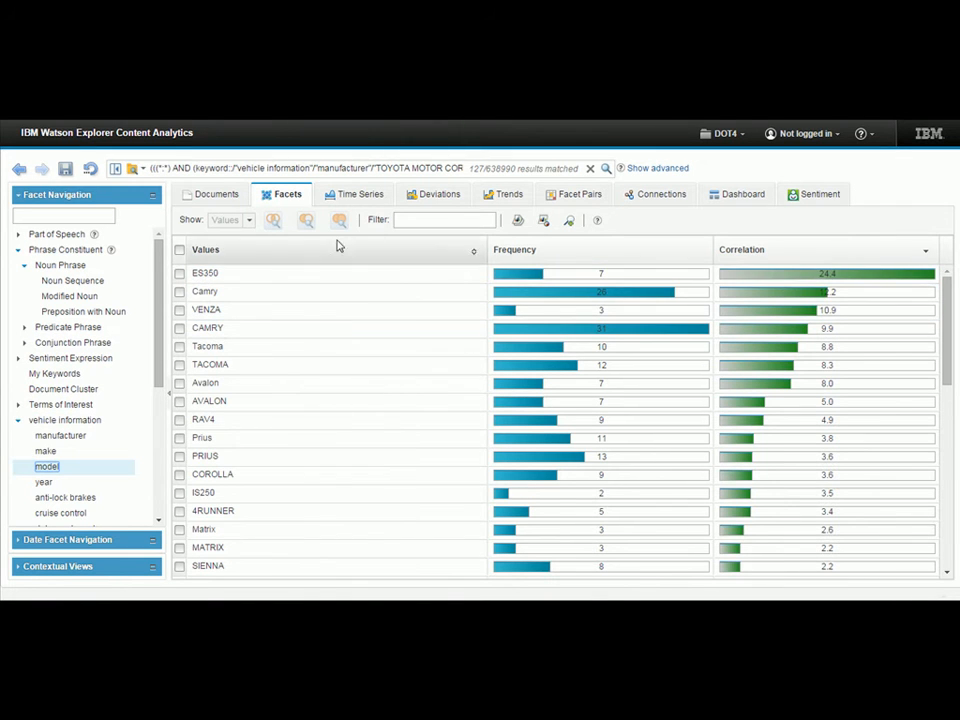
Examine the yearly time series of the filtered complaints, checking the frequency and correlation of the 2007 to 2010 bars.
{"action": "left_click", "coordinate": [349, 196]}
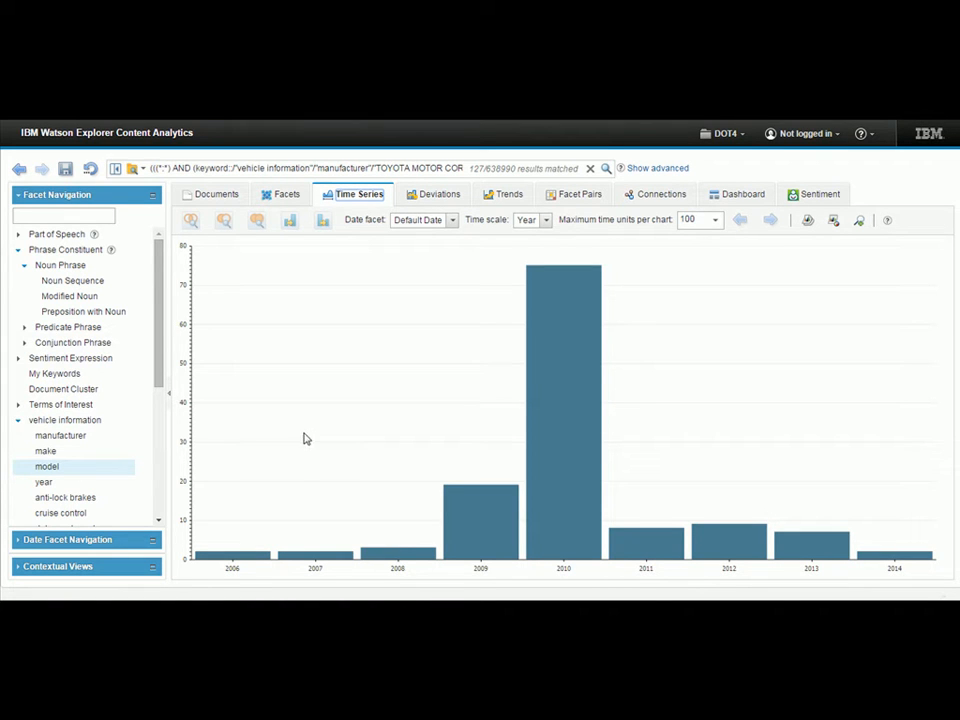
{"action": "mouse_move", "coordinate": [260, 559]}
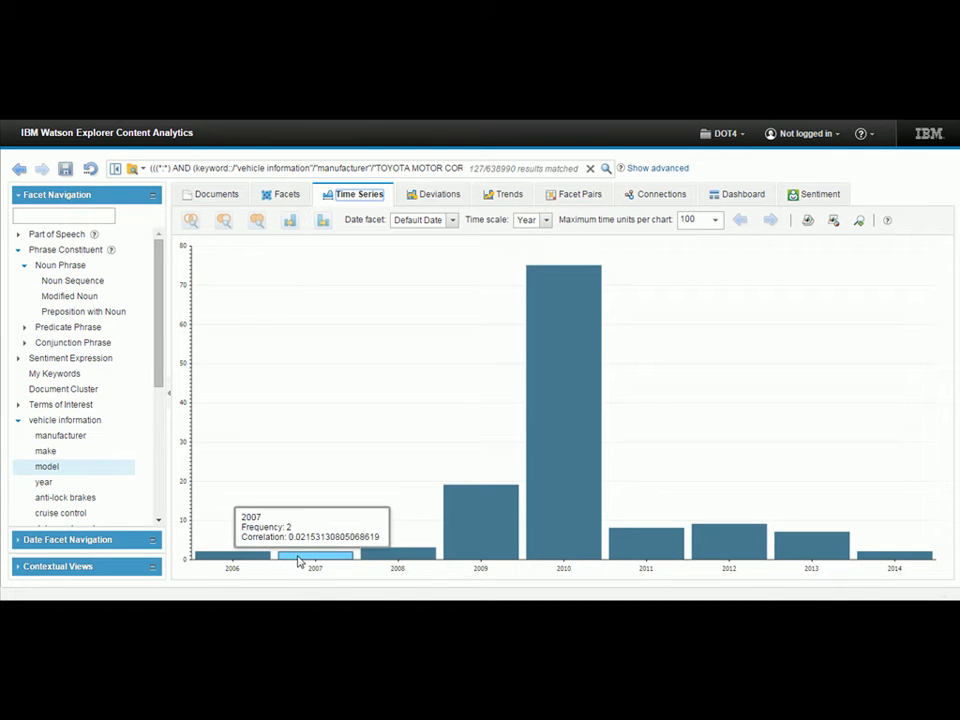
{"action": "mouse_move", "coordinate": [384, 560]}
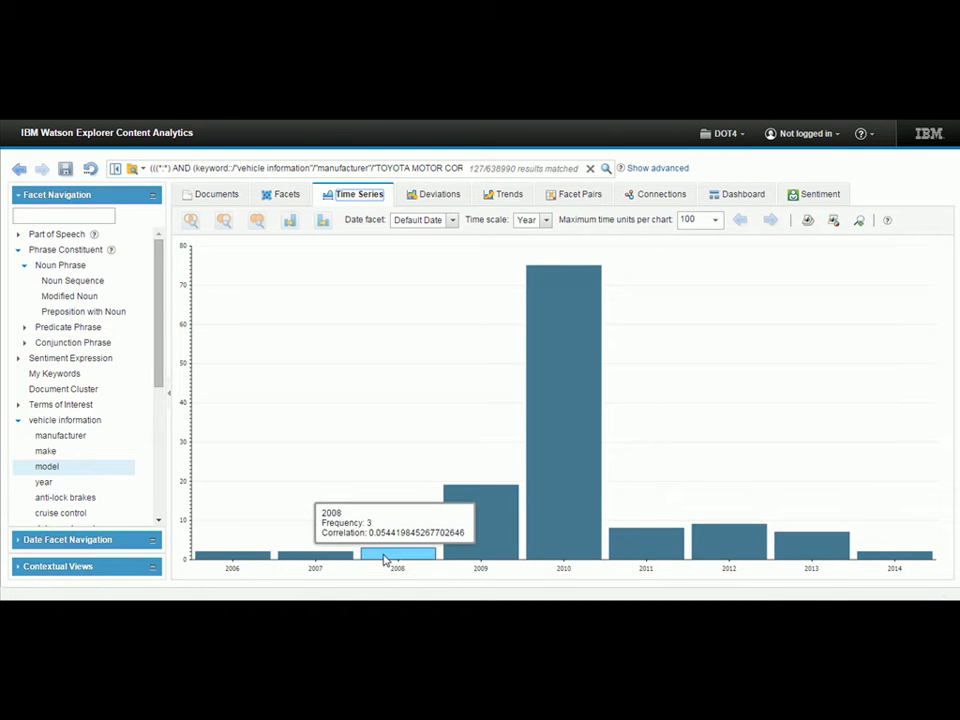
{"action": "mouse_move", "coordinate": [484, 534]}
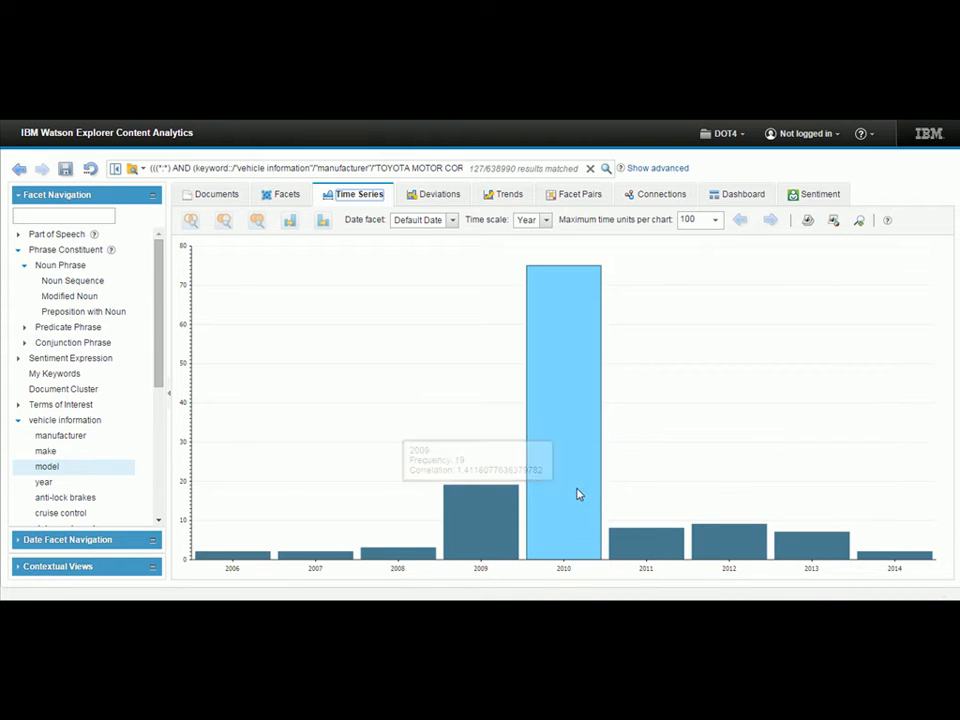
{"action": "mouse_move", "coordinate": [590, 489]}
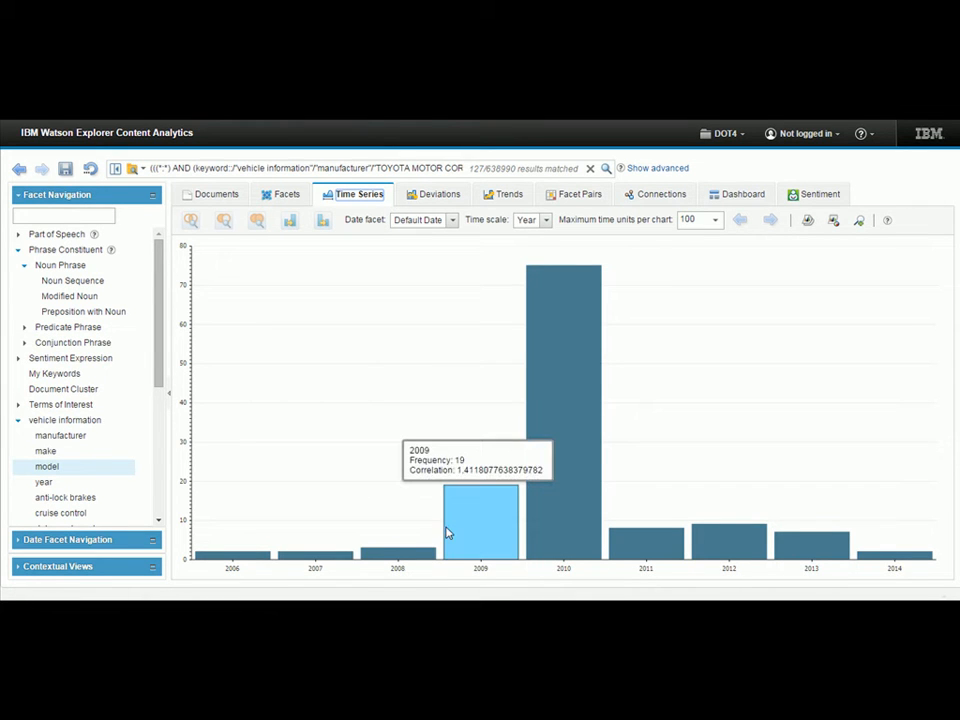
{"action": "mouse_move", "coordinate": [548, 500]}
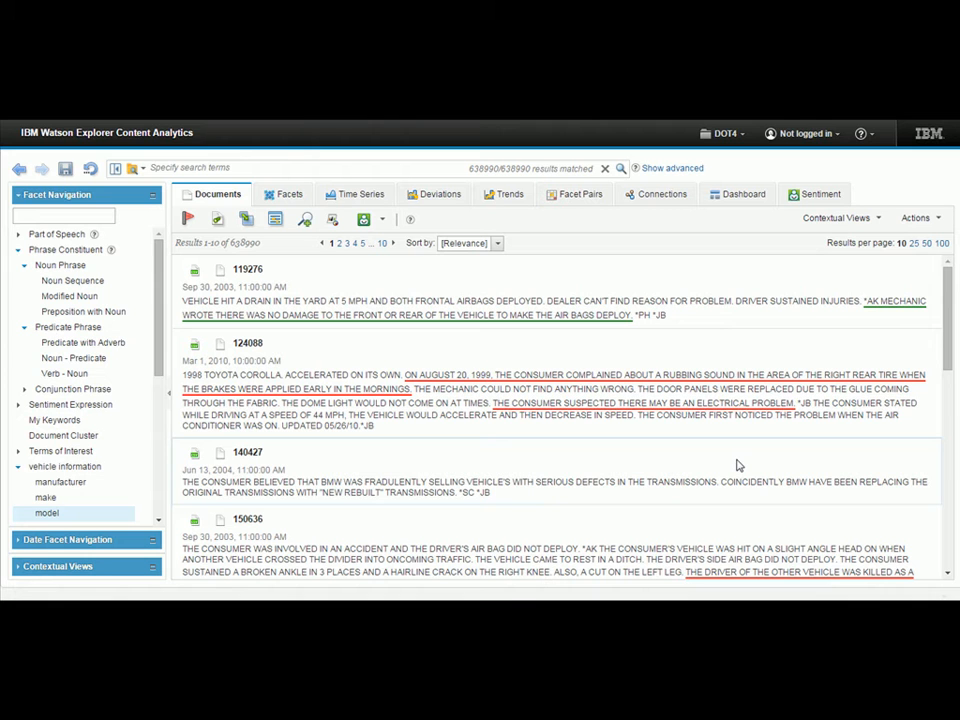
Display the trend charts of the Noun Sequence values on a monthly time scale.
{"action": "left_click", "coordinate": [506, 196]}
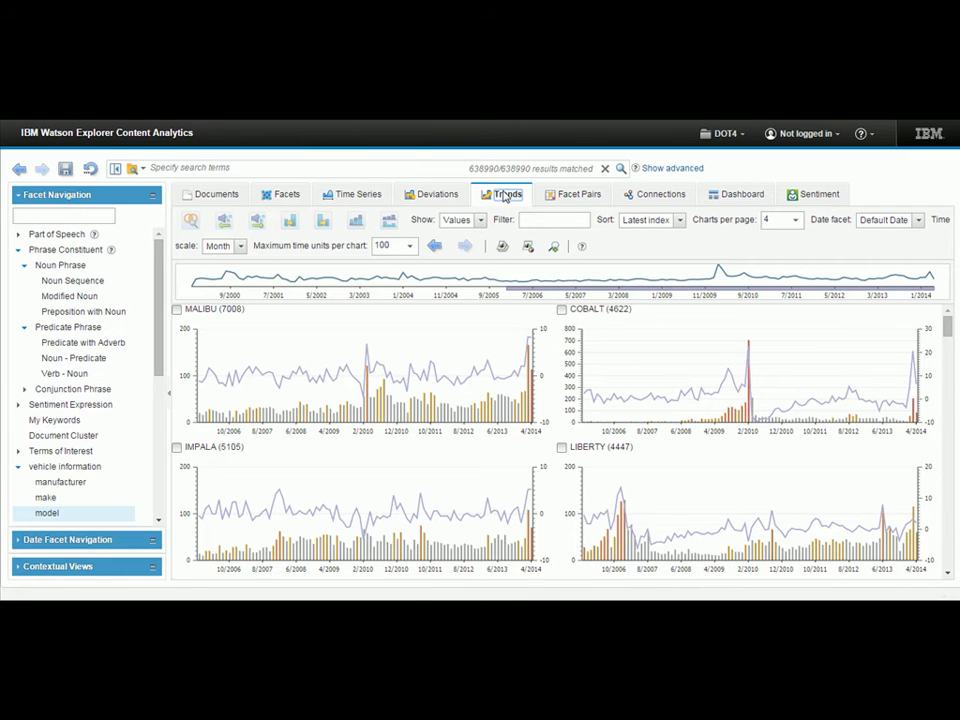
{"action": "left_click", "coordinate": [76, 281]}
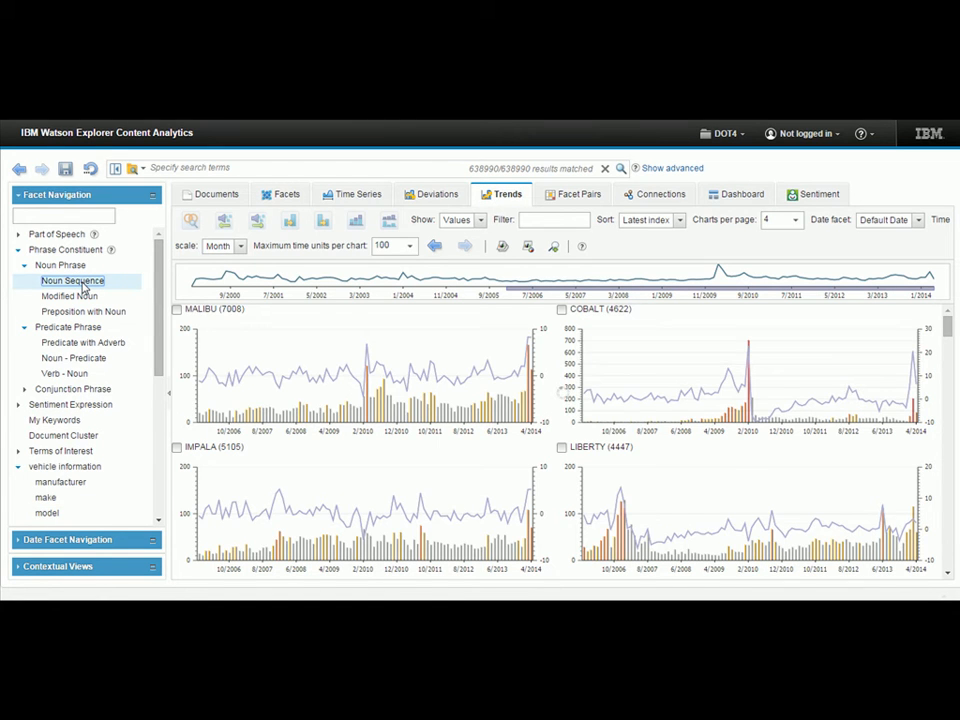
{"action": "left_click", "coordinate": [677, 223]}
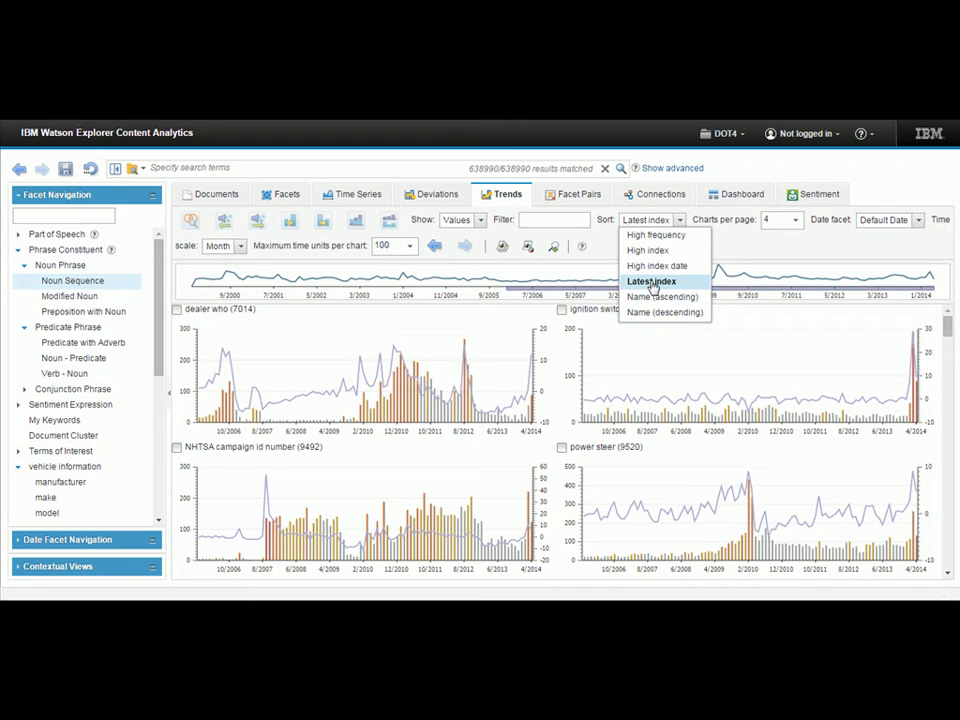
{"action": "left_click", "coordinate": [240, 245]}
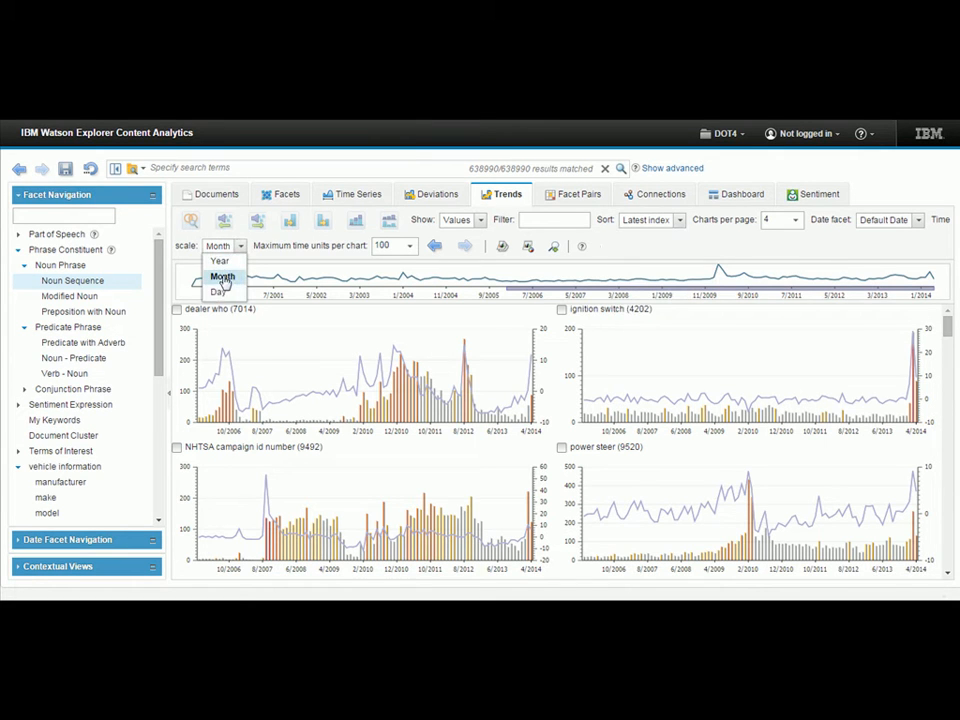
{"action": "left_click", "coordinate": [223, 277]}
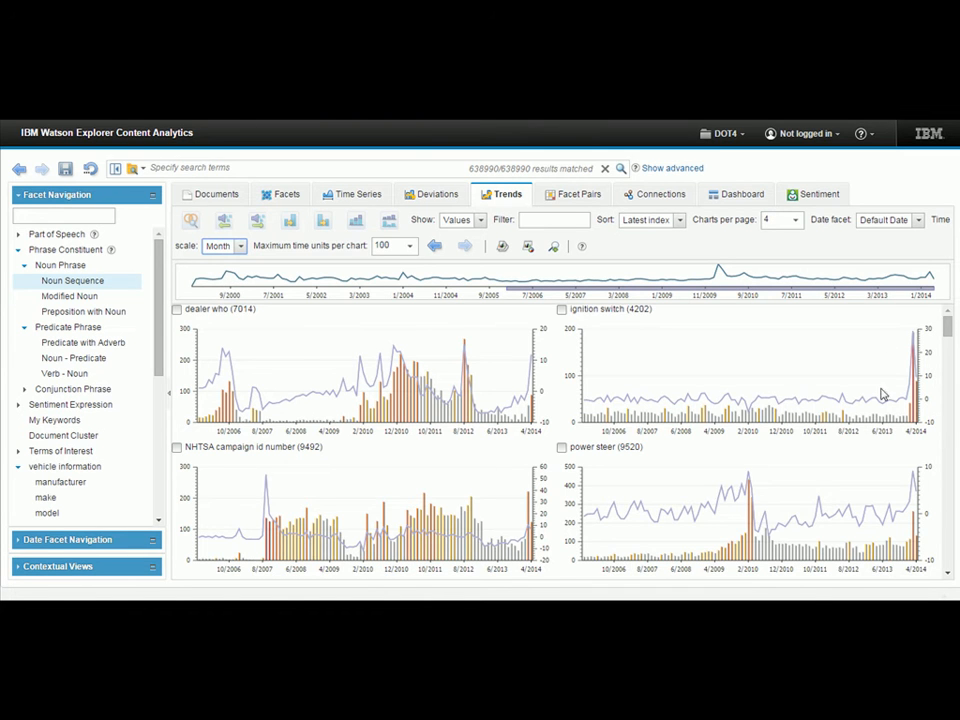
Look through the trend charts and narrow the results to the Noun Sequence value "power steer".
{"action": "scroll", "coordinate": [833, 508], "scroll_direction": "down", "scroll_amount": 1}
{"action": "scroll", "coordinate": [831, 510], "scroll_direction": "up", "scroll_amount": 1}
{"action": "left_click", "coordinate": [562, 448]}
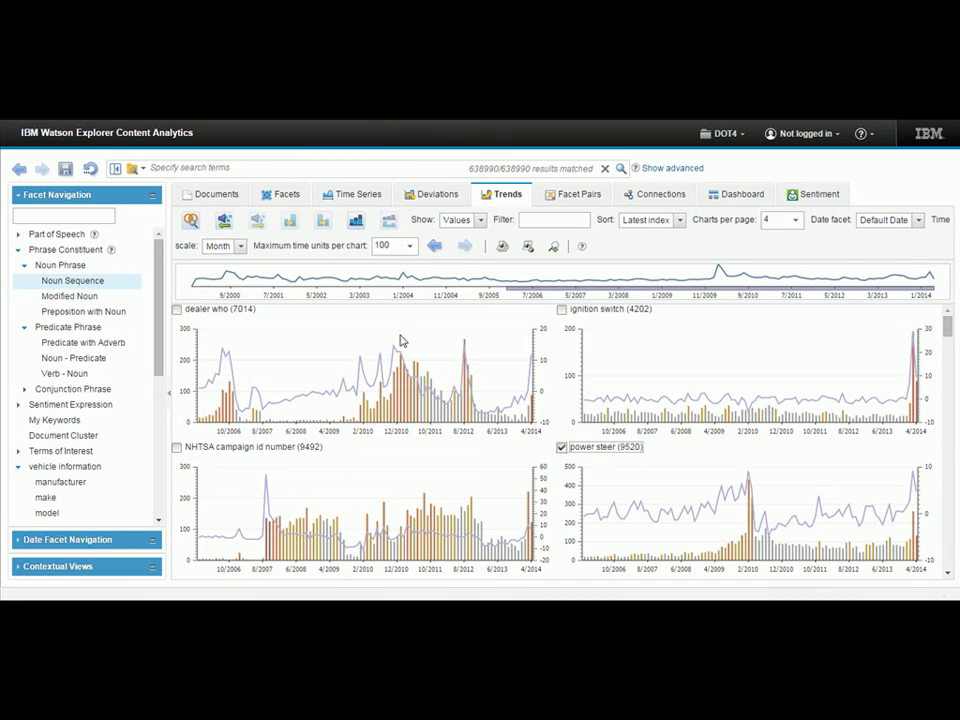
{"action": "left_click", "coordinate": [191, 222]}
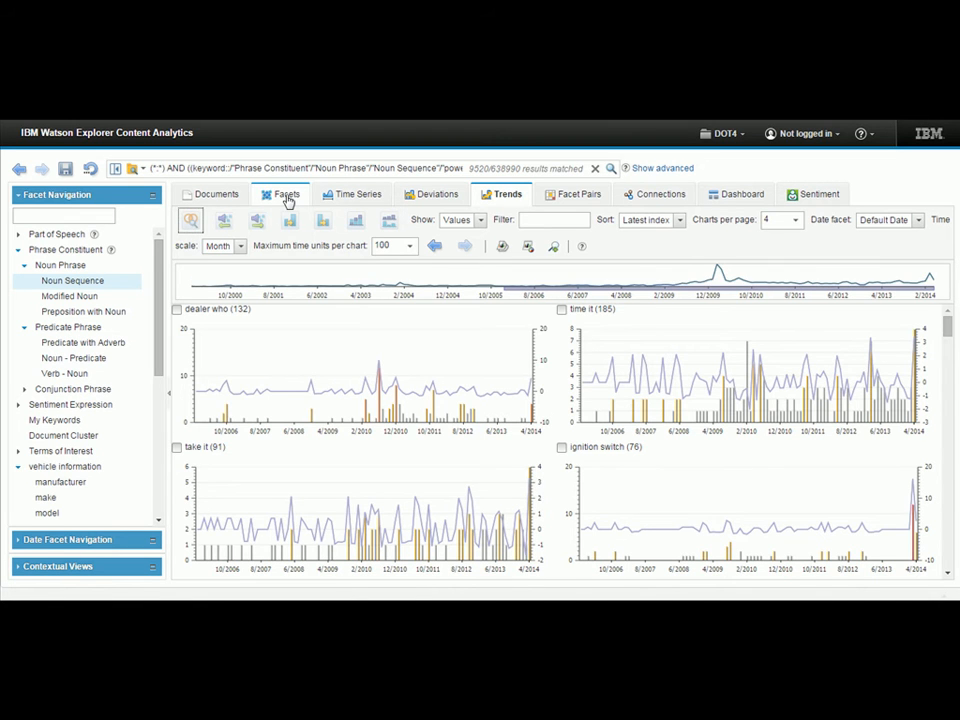
List the manufacturer facet values for these complaints and narrow the results to BMW OF NORTH AMERICA, LLC.
{"action": "left_click", "coordinate": [287, 197]}
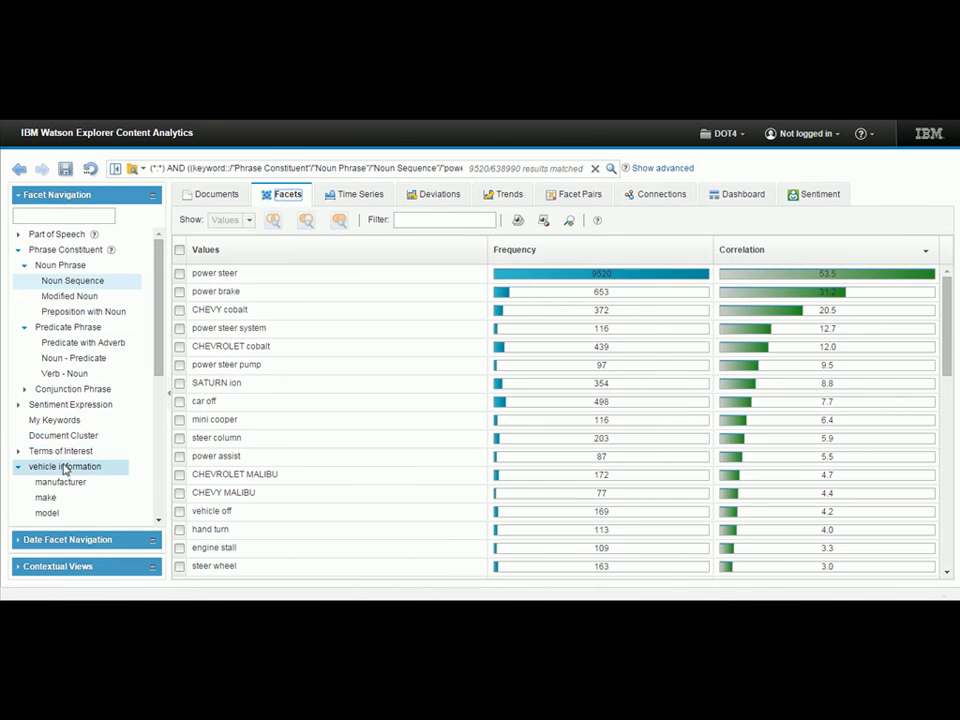
{"action": "left_click", "coordinate": [60, 483]}
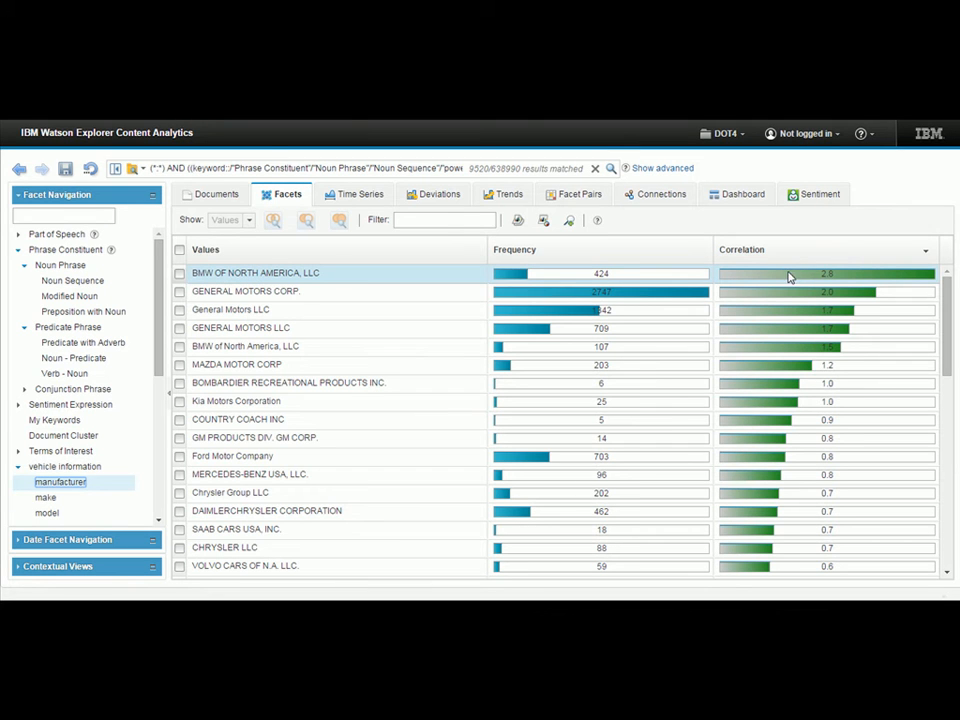
{"action": "left_click", "coordinate": [180, 274]}
{"action": "left_click", "coordinate": [273, 220]}
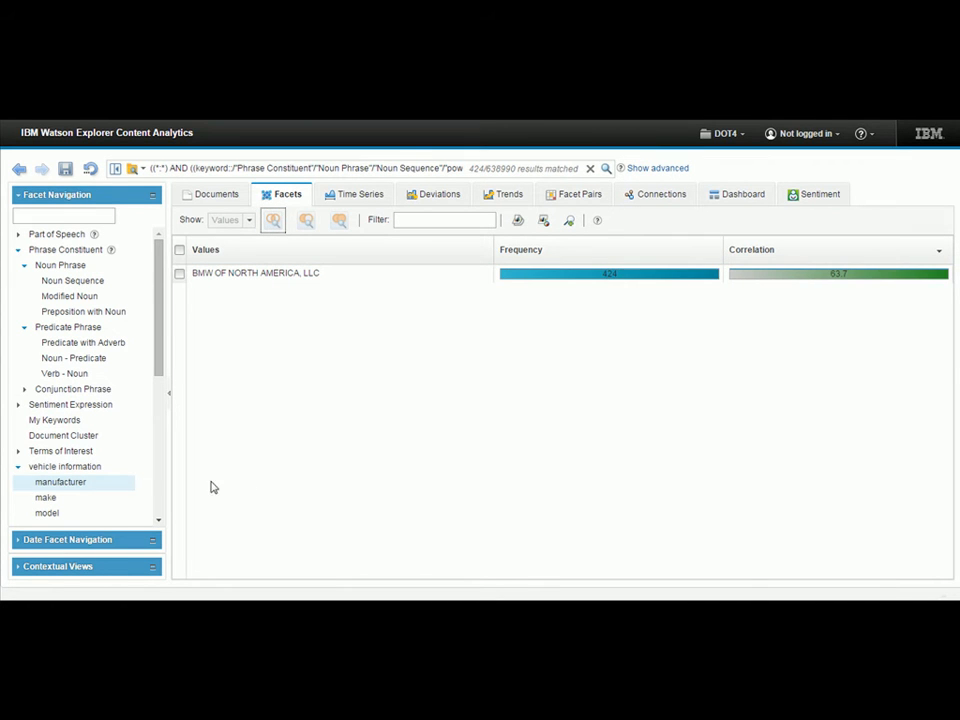
List the make facet values and narrow the results to MINI.
{"action": "left_click", "coordinate": [47, 497]}
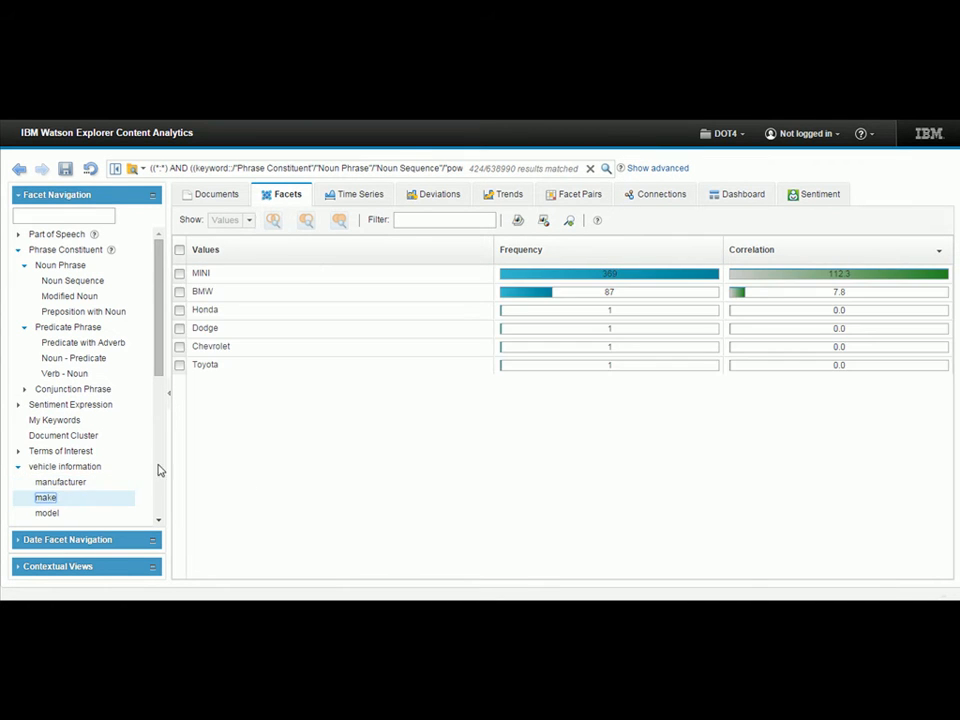
{"action": "left_click", "coordinate": [179, 273]}
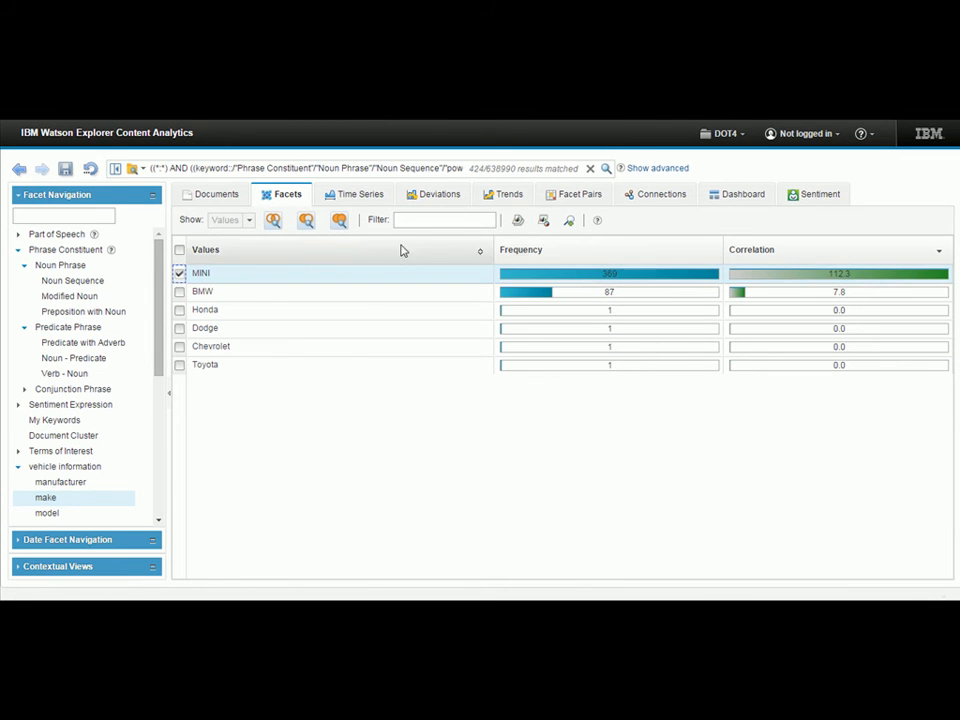
{"action": "left_click", "coordinate": [272, 222]}
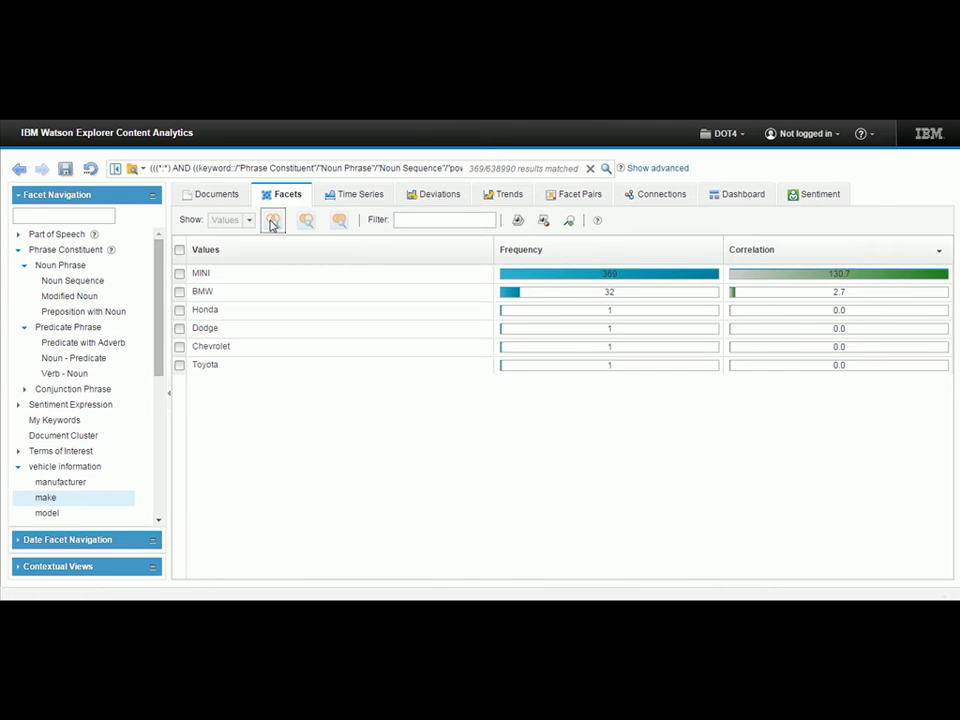
Narrow the results to the Verb - Noun values pairing "steer" with fan, pump, failure, go, unit, loss, fail, fluid and be.
{"action": "left_click", "coordinate": [66, 374]}
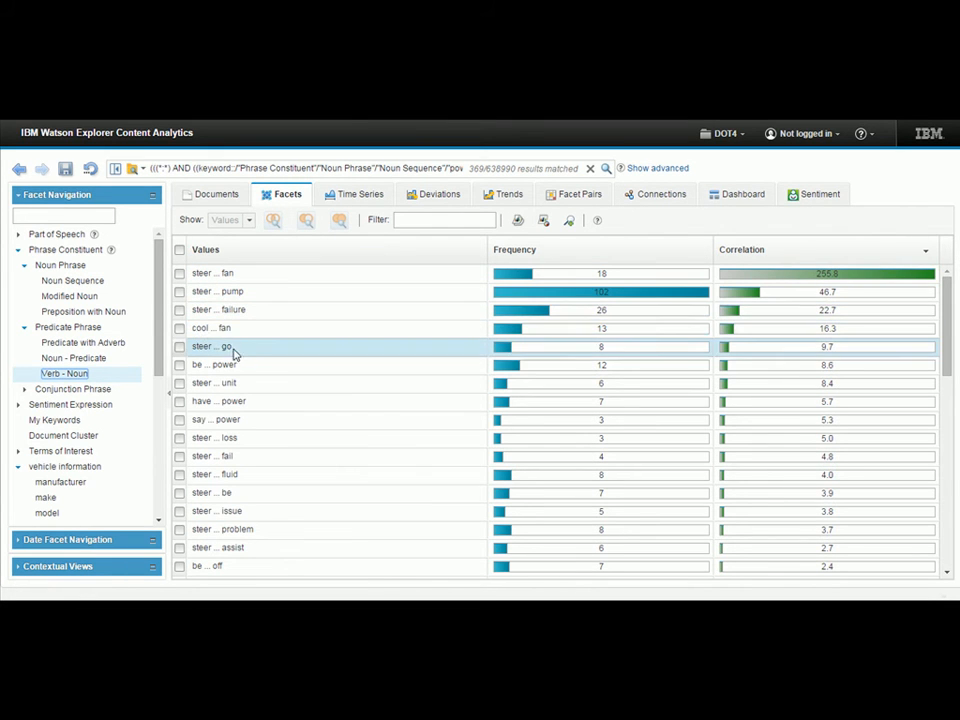
{"action": "left_click", "coordinate": [179, 291]}
{"action": "left_click", "coordinate": [179, 273]}
{"action": "left_click", "coordinate": [180, 310]}
{"action": "left_click", "coordinate": [180, 346]}
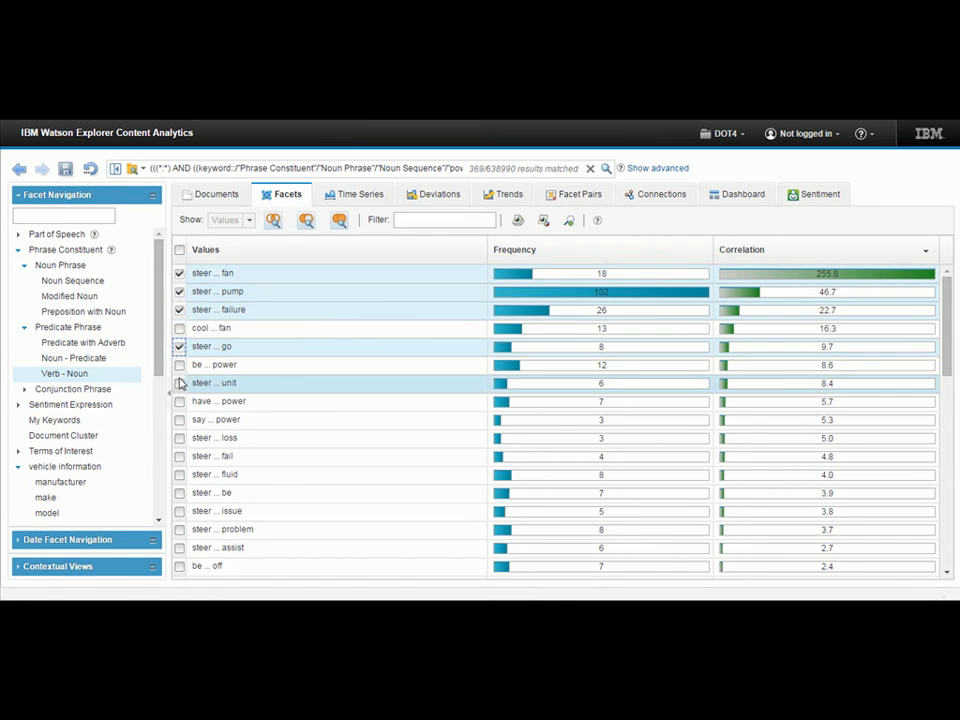
{"action": "left_click", "coordinate": [180, 384]}
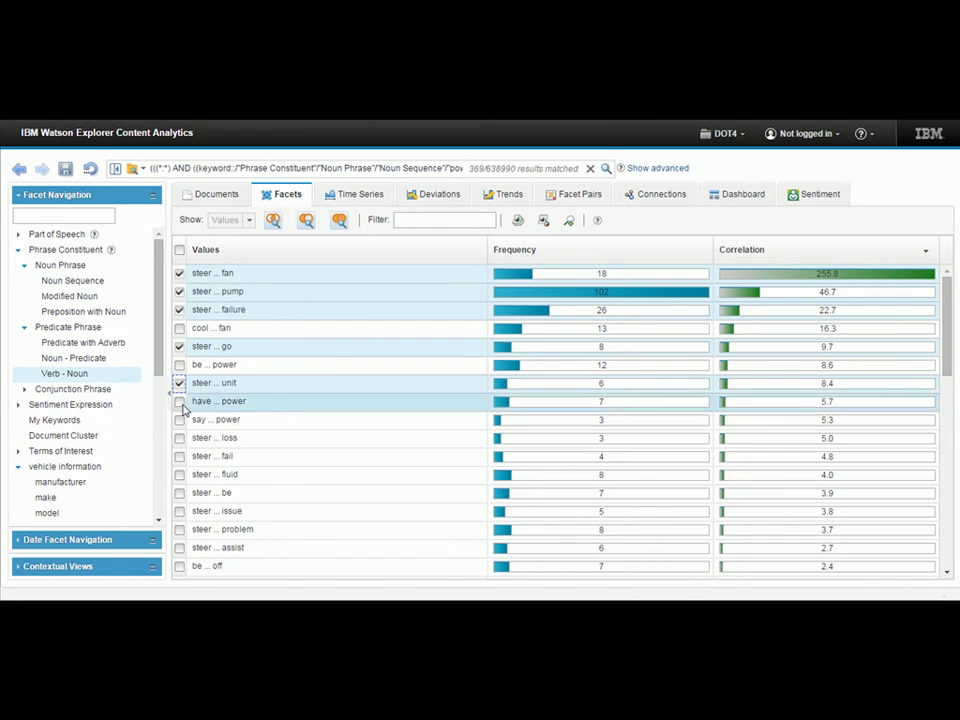
{"action": "left_click", "coordinate": [180, 438]}
{"action": "left_click", "coordinate": [180, 456]}
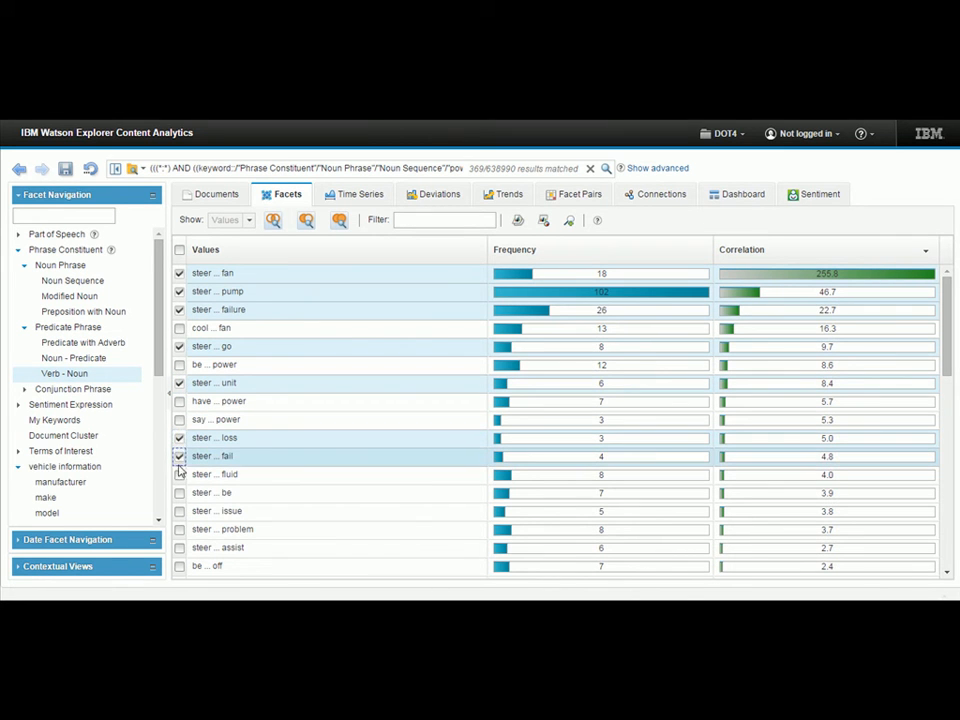
{"action": "left_click", "coordinate": [180, 474]}
{"action": "left_click", "coordinate": [180, 493]}
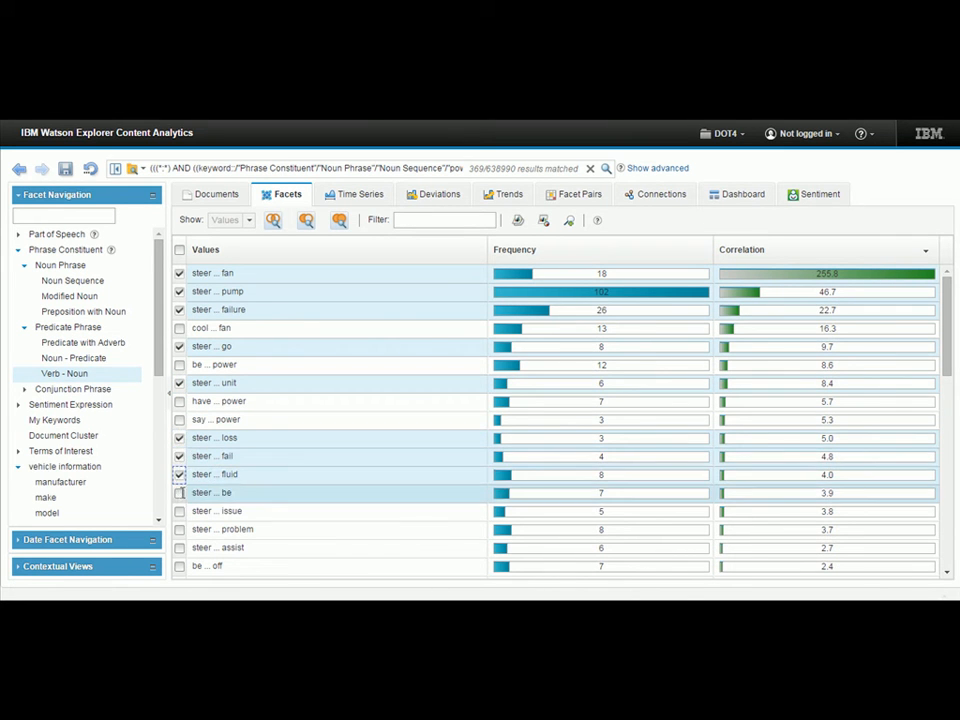
{"action": "left_click", "coordinate": [273, 220]}
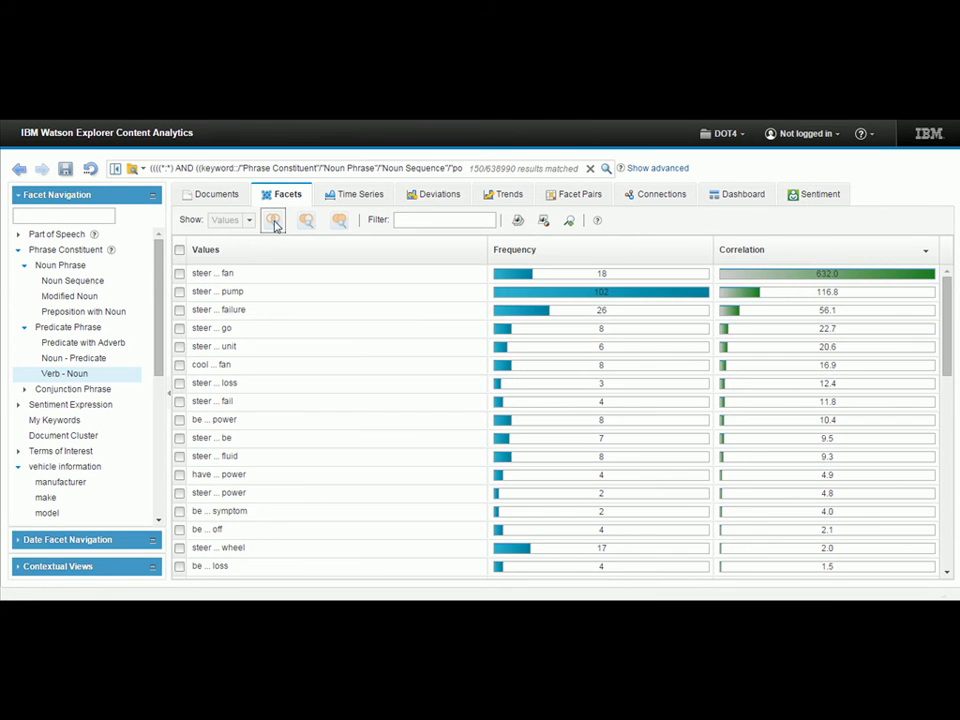
Read the matching complaint documents on the first two result pages for descriptions of power steering failures.
{"action": "left_click", "coordinate": [220, 194]}
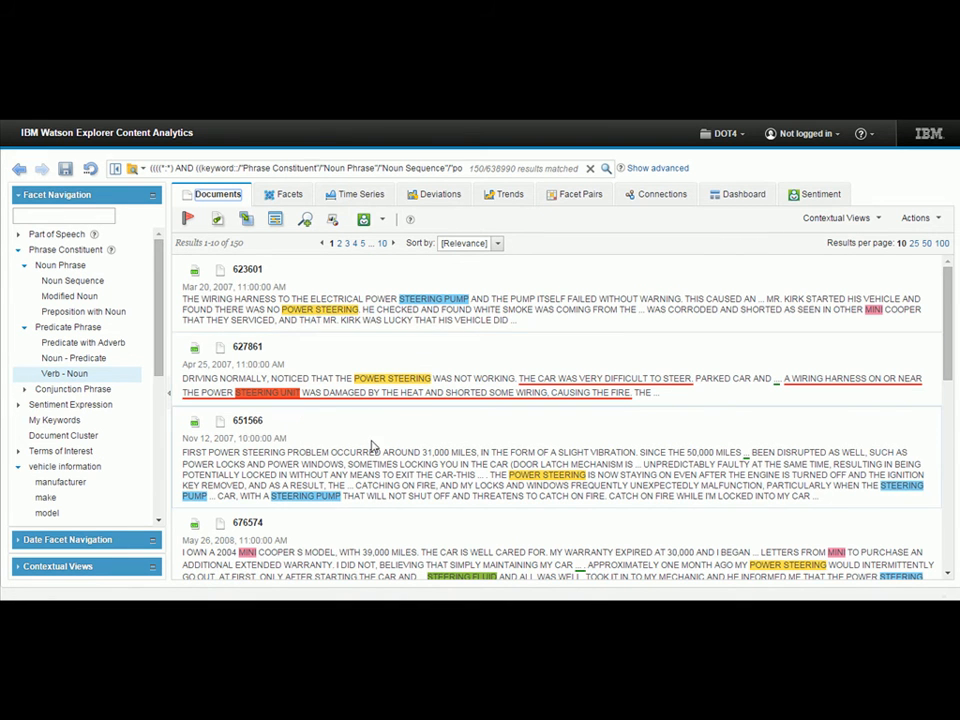
{"action": "scroll", "coordinate": [375, 448], "scroll_direction": "down", "scroll_amount": 2}
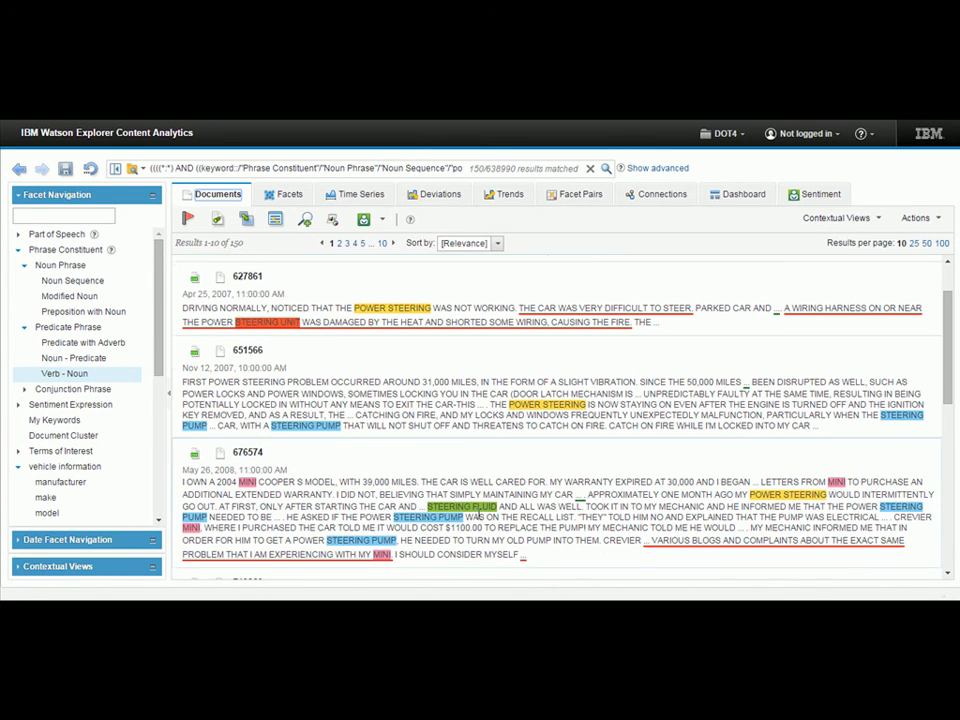
{"action": "scroll", "coordinate": [497, 506], "scroll_direction": "down", "scroll_amount": 3}
{"action": "scroll", "coordinate": [497, 506], "scroll_direction": "down", "scroll_amount": 1}
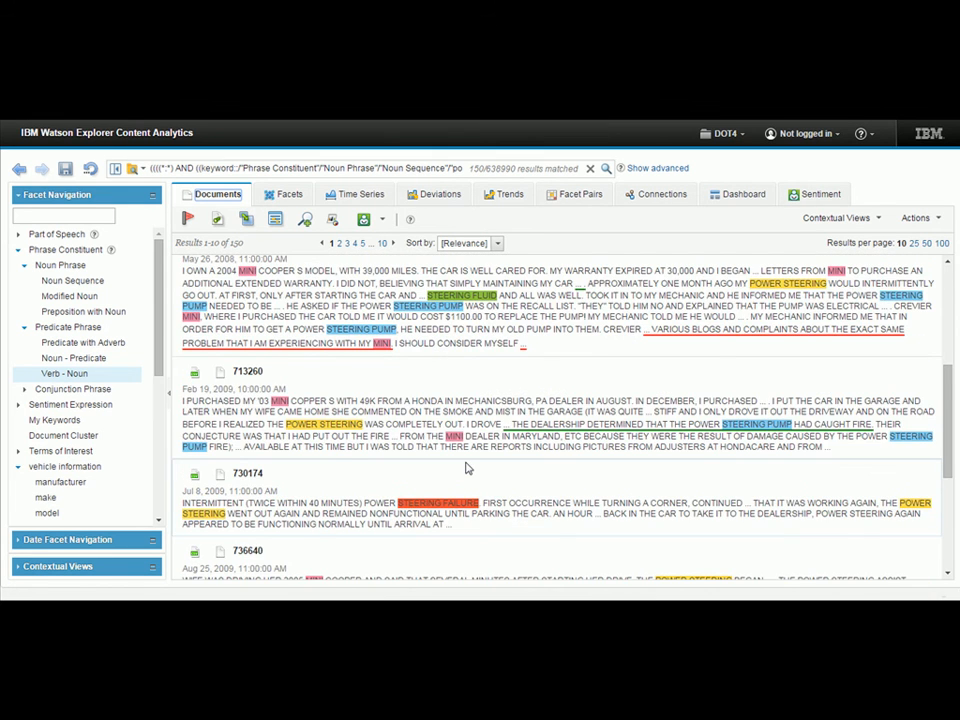
{"action": "scroll", "coordinate": [466, 468], "scroll_direction": "down", "scroll_amount": 1}
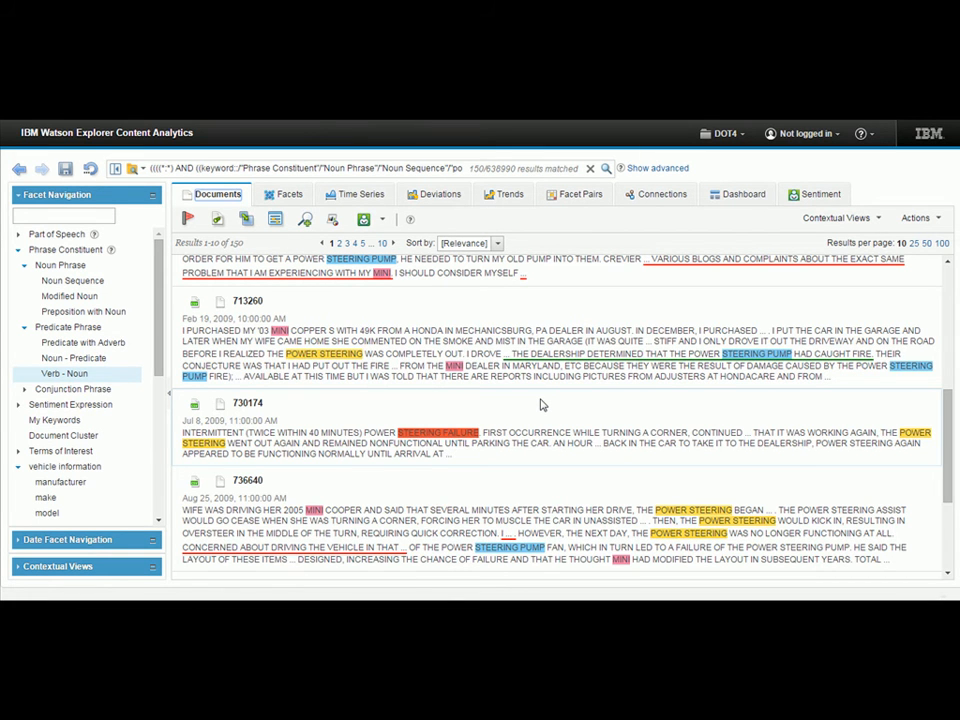
{"action": "scroll", "coordinate": [540, 404], "scroll_direction": "down", "scroll_amount": 1}
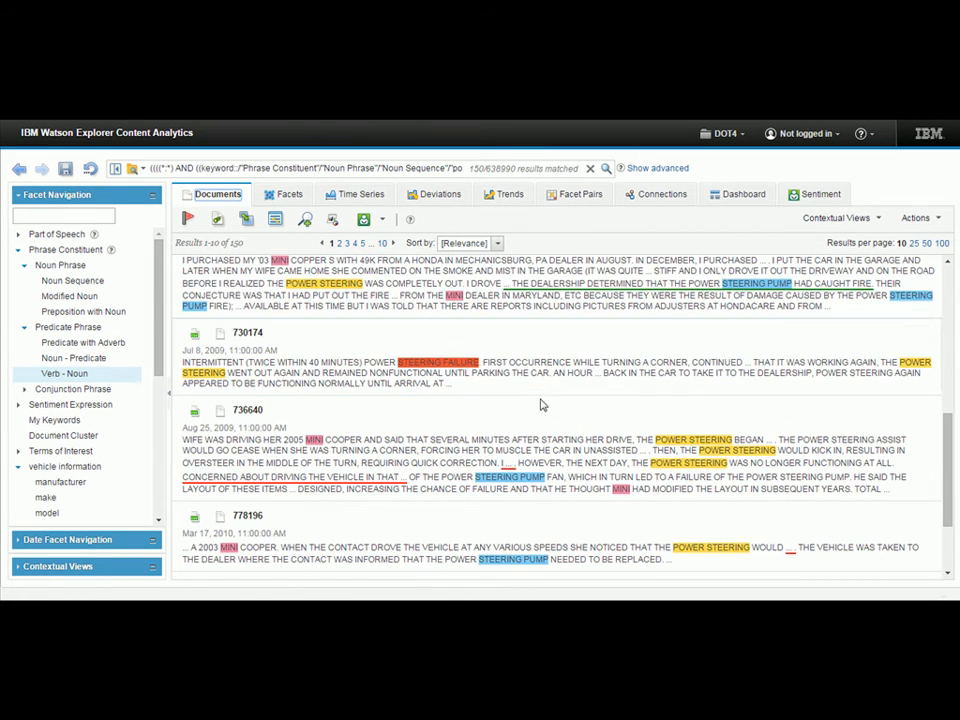
{"action": "left_click", "coordinate": [339, 243]}
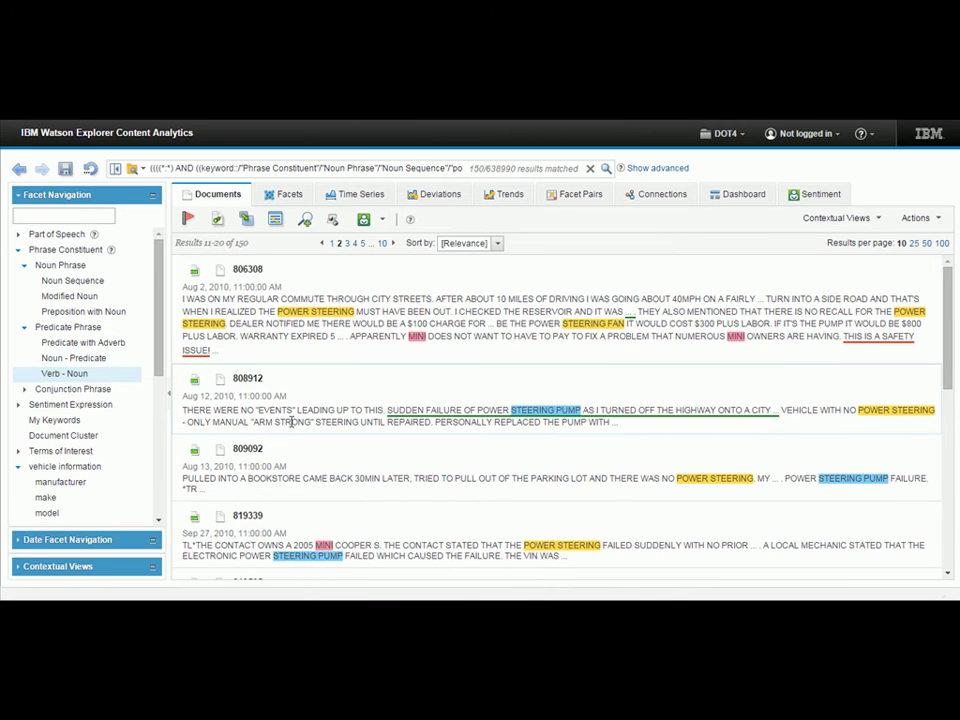
{"action": "scroll", "coordinate": [295, 430], "scroll_direction": "down", "scroll_amount": 3}
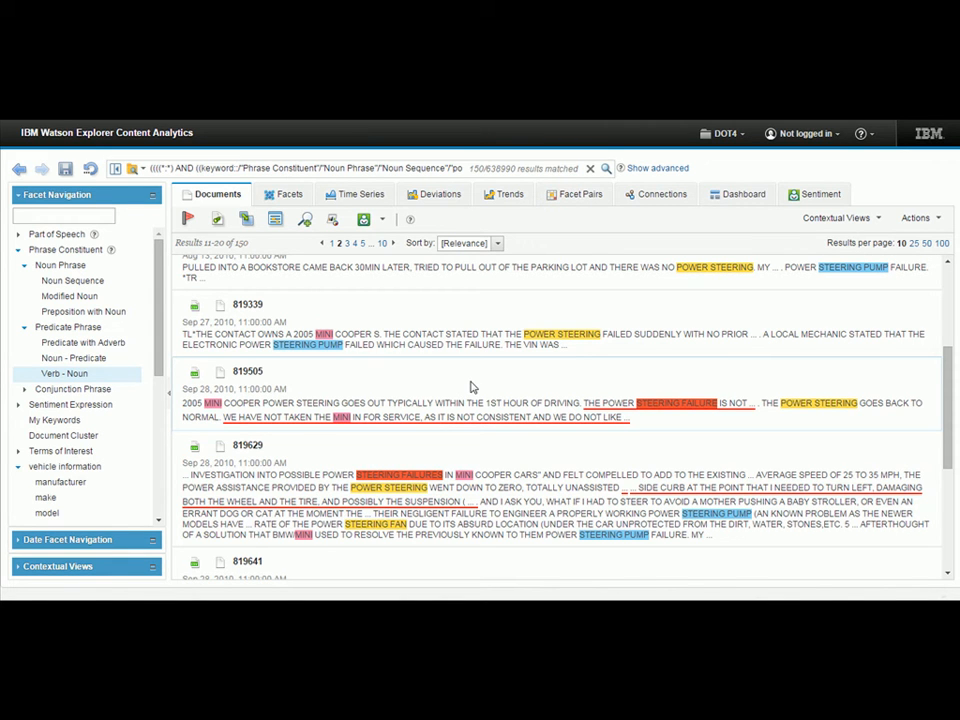
Reset the search to all complaints and show facet pairs with vehicle models as rows against Noun Sequence columns.
{"action": "left_click", "coordinate": [591, 170]}
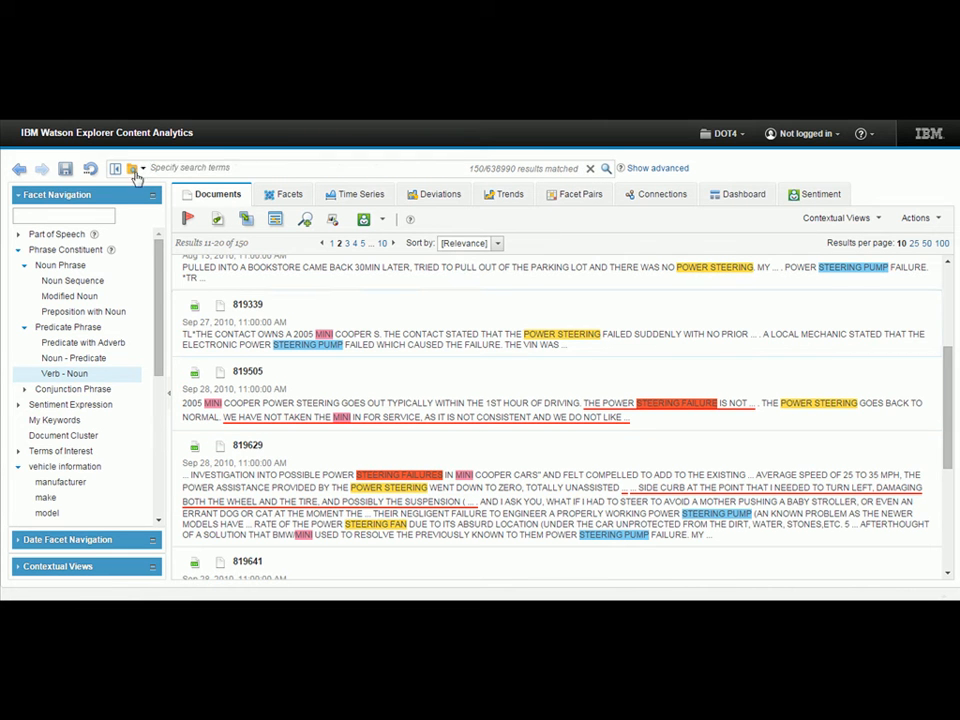
{"action": "left_click", "coordinate": [89, 172]}
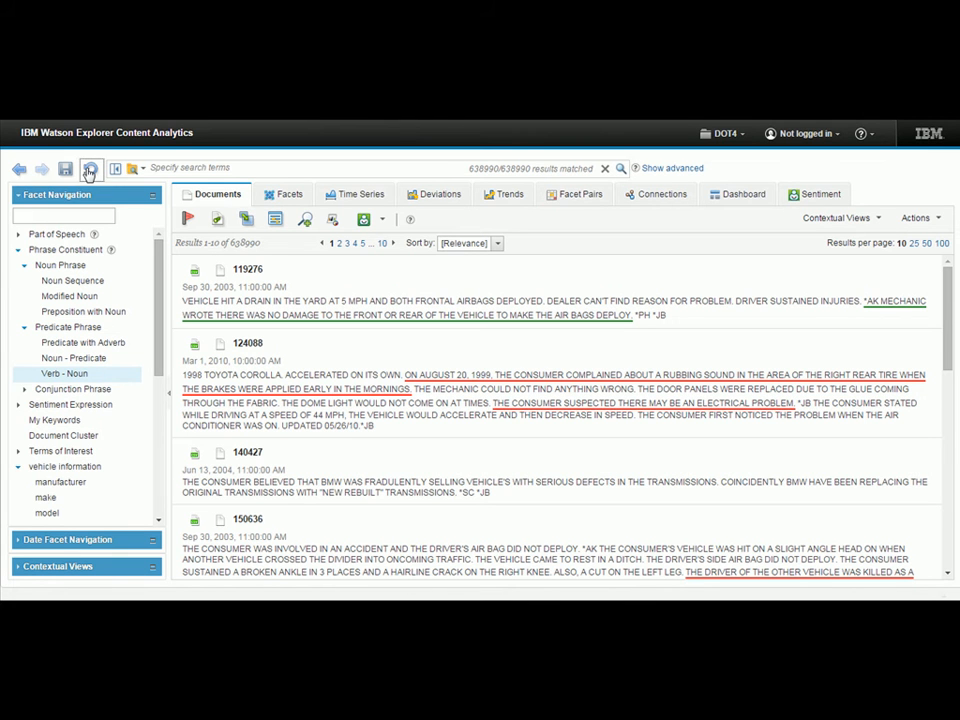
{"action": "left_click", "coordinate": [575, 197]}
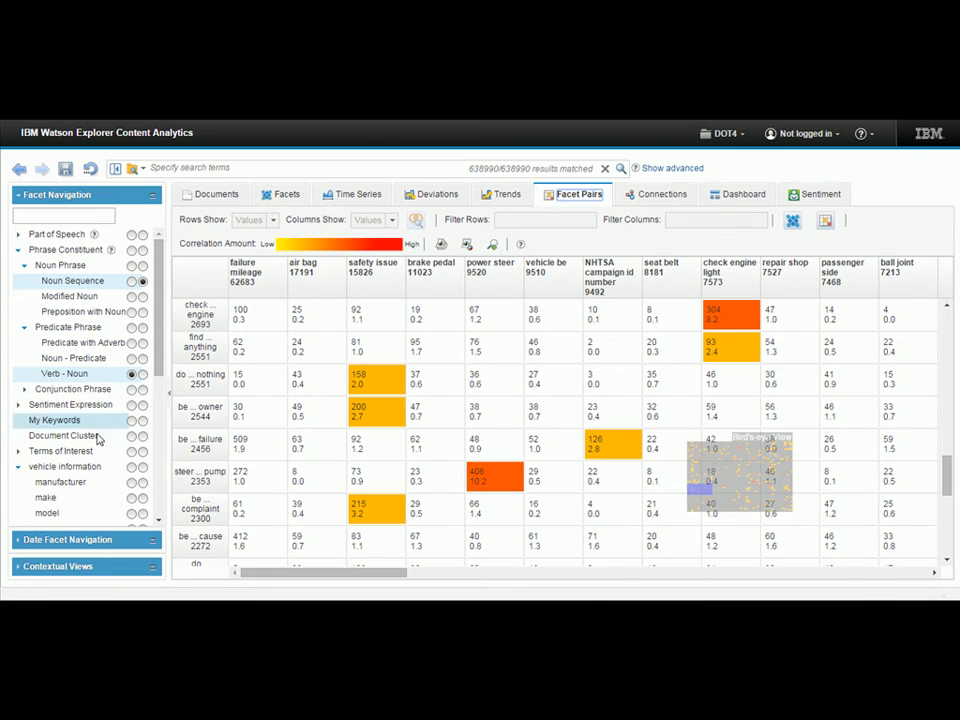
{"action": "left_click", "coordinate": [130, 513]}
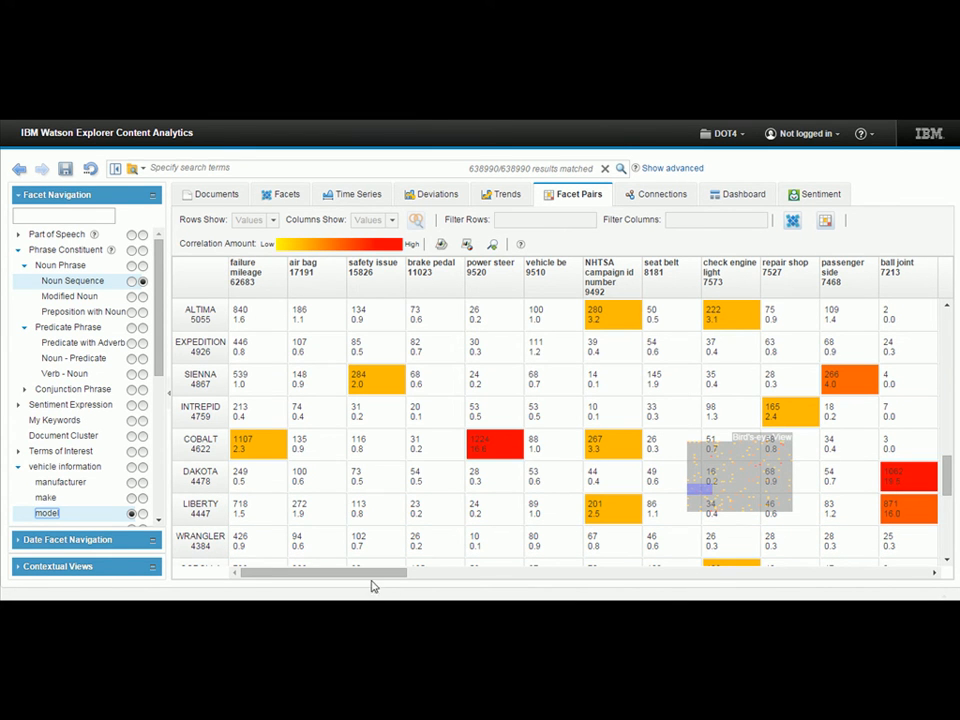
Examine the highly correlated model and Noun Sequence pairs, checking the "ball joint" column for DAKOTA and Durango.
{"action": "left_click_drag", "start_coordinate": [369, 574], "coordinate": [295, 597]}
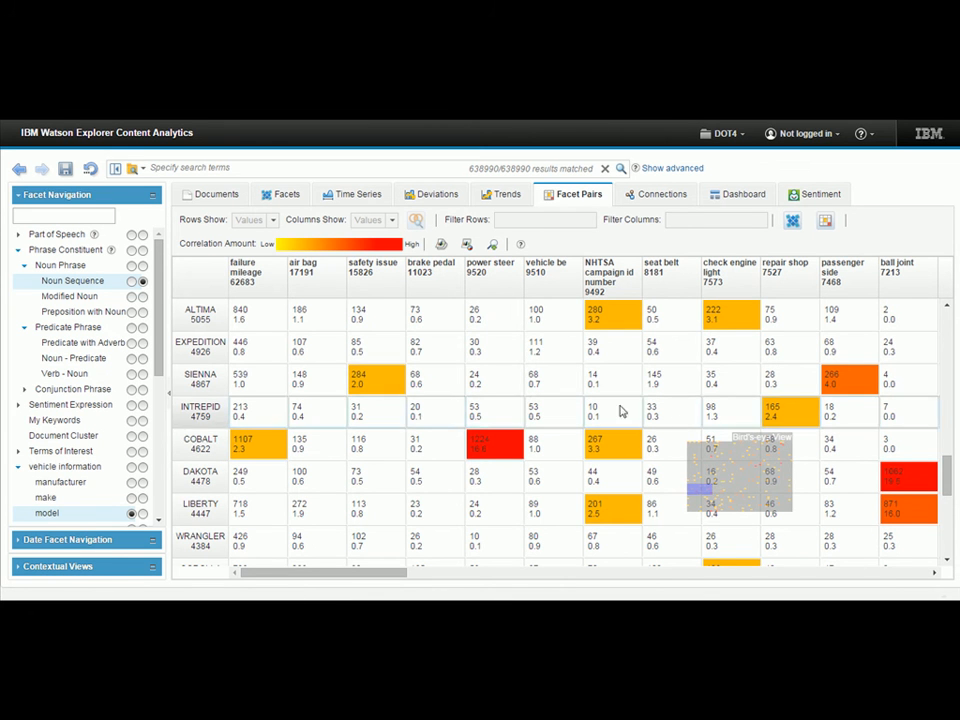
{"action": "left_click_drag", "start_coordinate": [699, 494], "coordinate": [712, 494]}
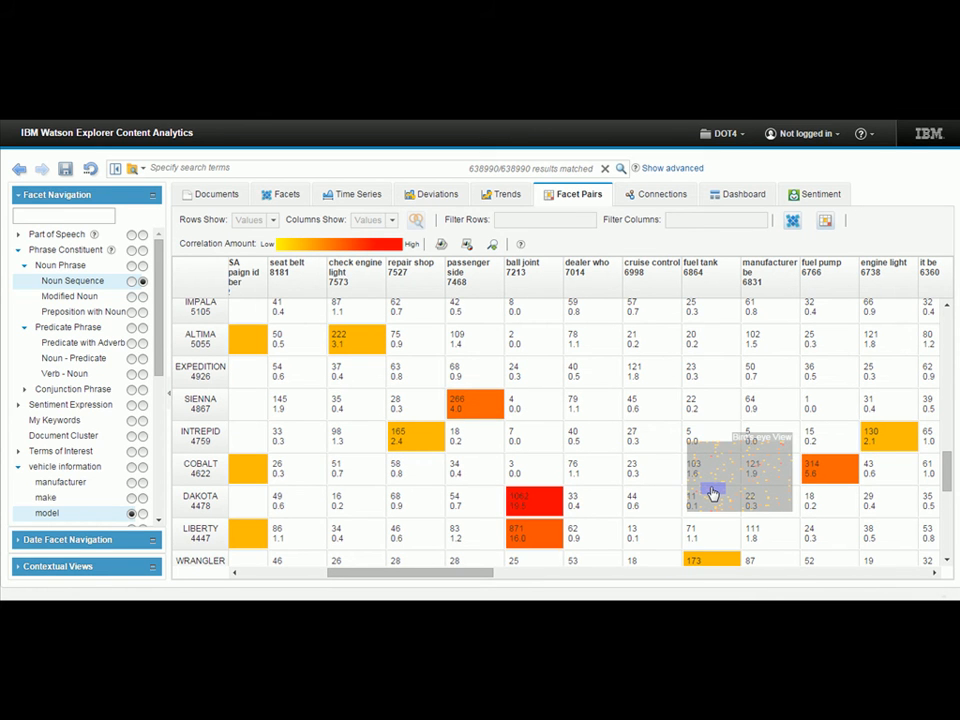
{"action": "left_click", "coordinate": [535, 508]}
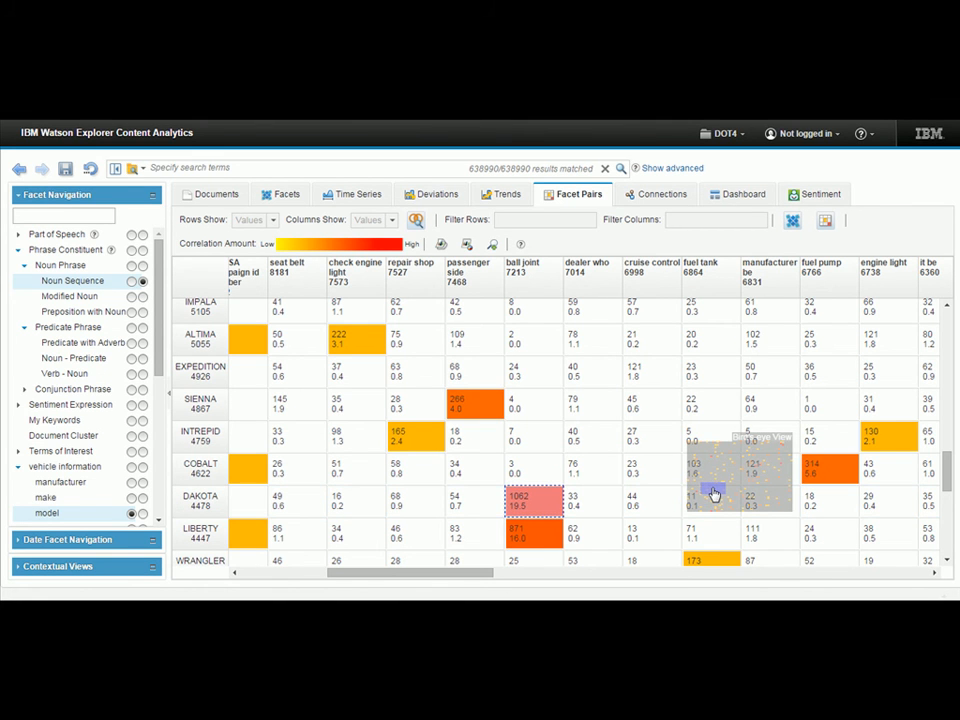
{"action": "left_click_drag", "start_coordinate": [714, 494], "coordinate": [709, 511]}
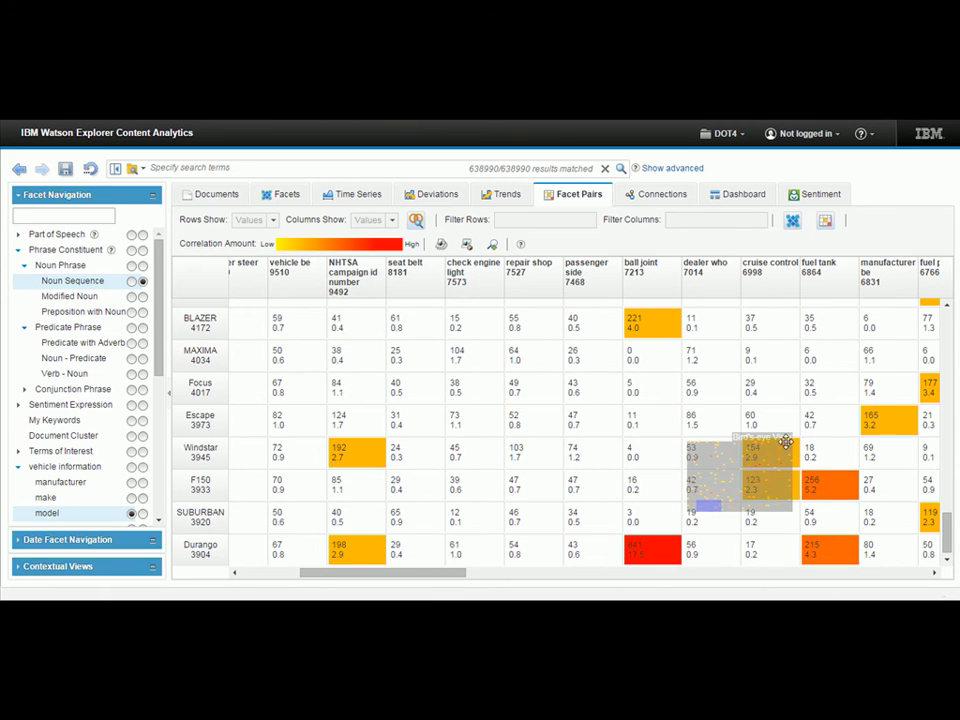
{"action": "left_click_drag", "start_coordinate": [710, 512], "coordinate": [716, 514]}
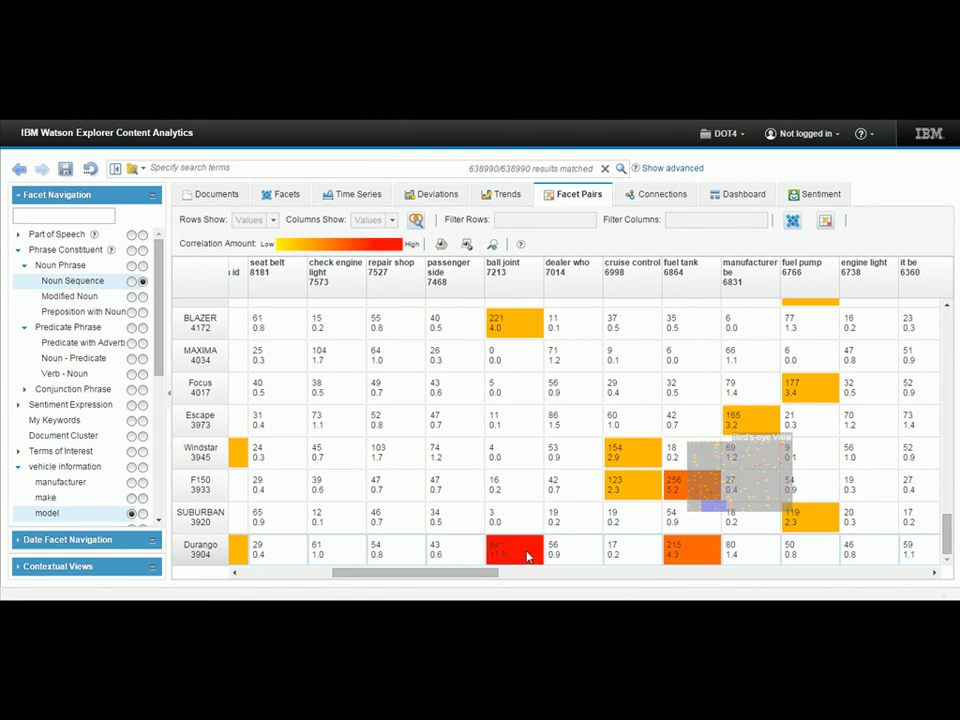
Select the Durango and "fuel tank" pair and open the connections graph linking vehicle models with Noun Sequence values.
{"action": "left_click", "coordinate": [683, 548]}
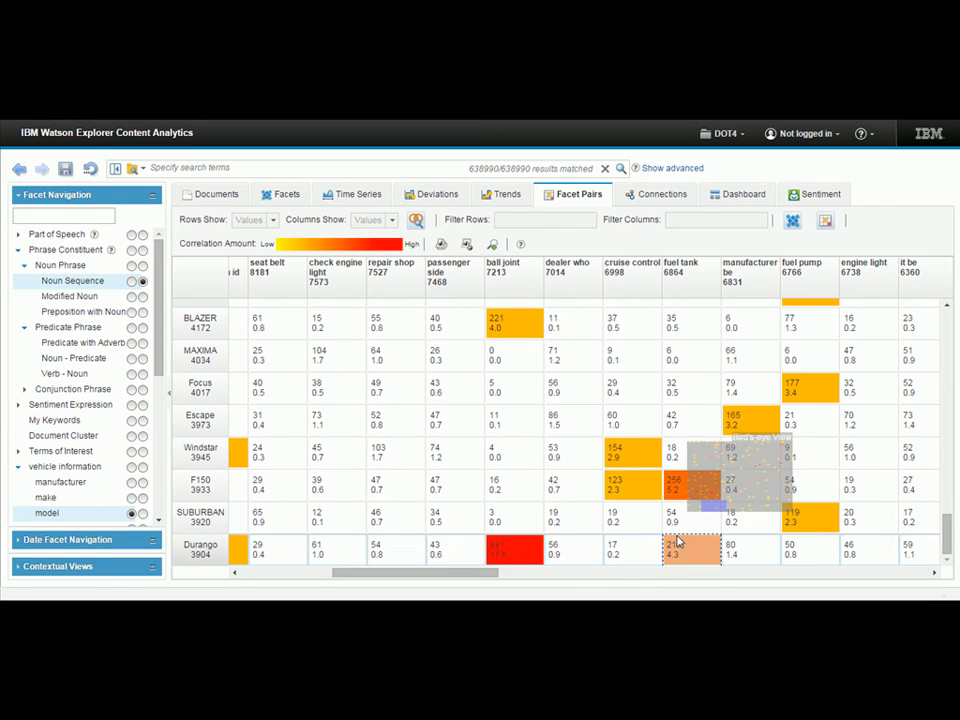
{"action": "left_click", "coordinate": [660, 196]}
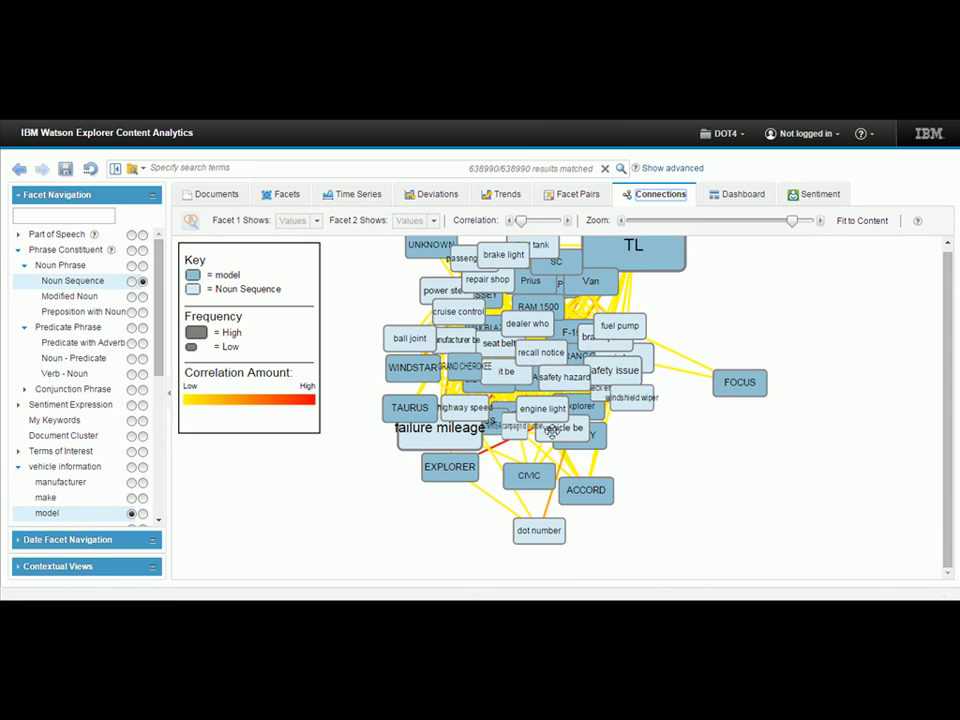
{"action": "left_click_drag", "start_coordinate": [508, 348], "coordinate": [503, 379]}
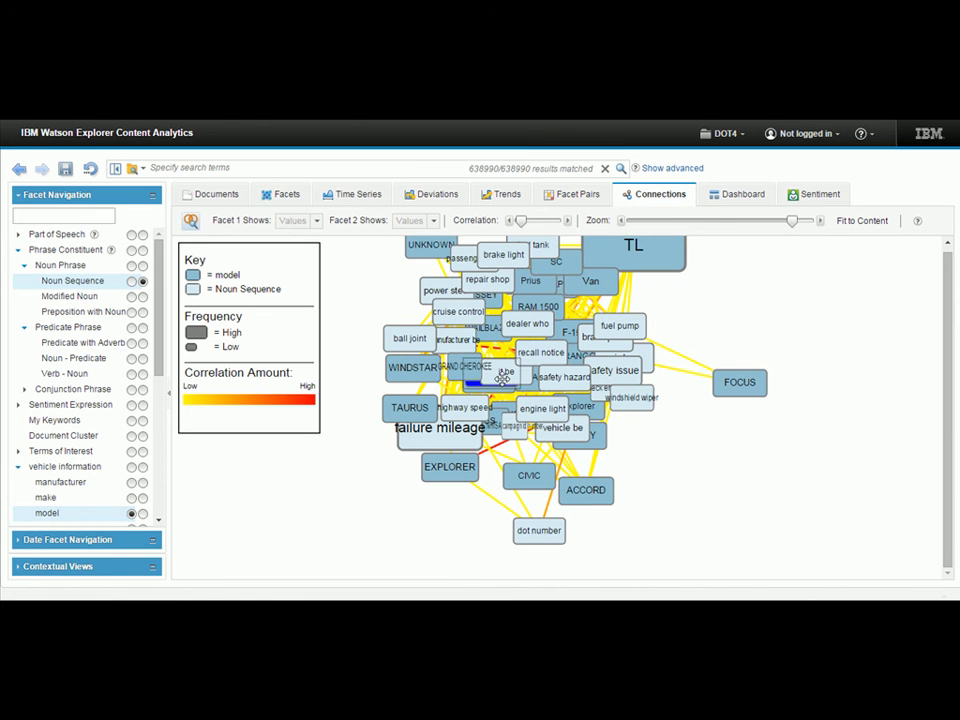
{"action": "left_click_drag", "start_coordinate": [724, 322], "coordinate": [709, 354]}
Raise the correlation threshold of the connections graph to keep only strong links, and fit the remaining clusters in view.
{"action": "mouse_move", "coordinate": [522, 224]}
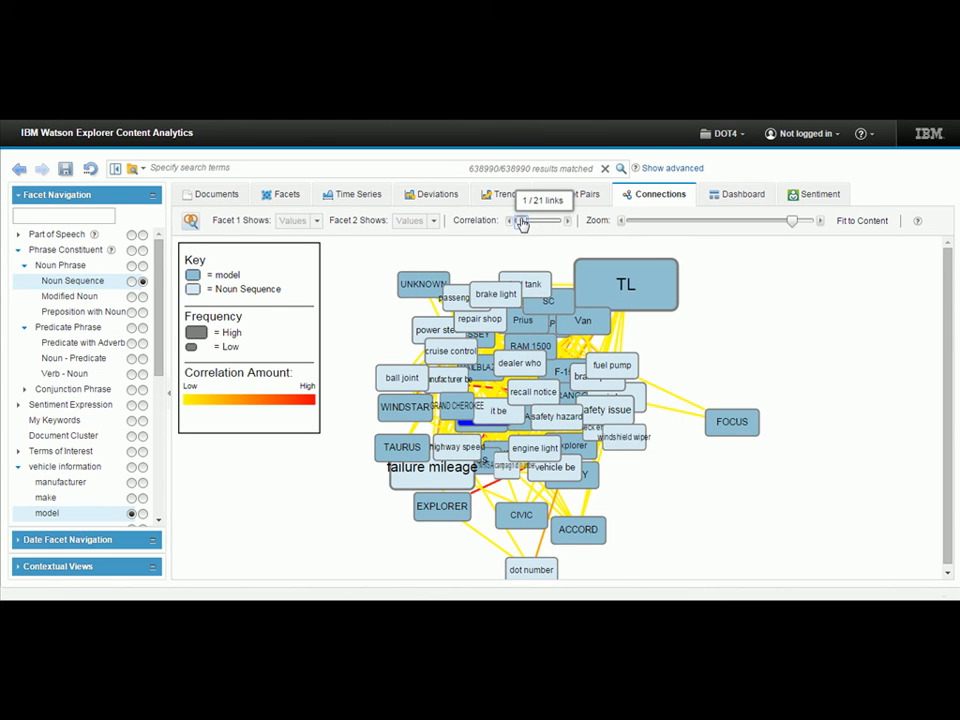
{"action": "left_click_drag", "start_coordinate": [522, 224], "coordinate": [538, 222]}
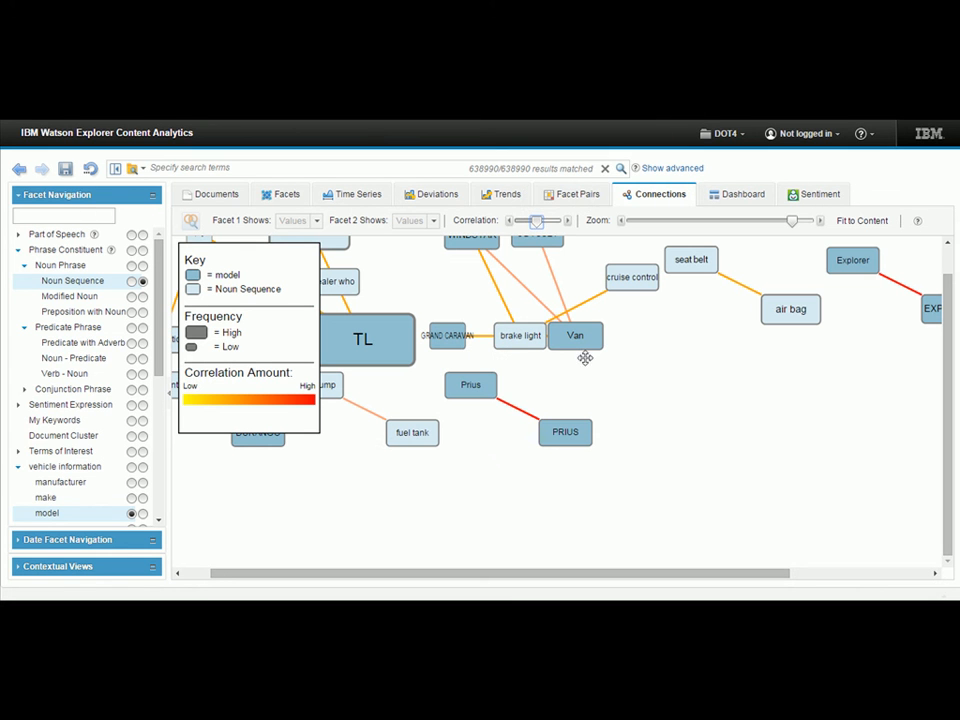
{"action": "left_click_drag", "start_coordinate": [793, 222], "coordinate": [716, 240]}
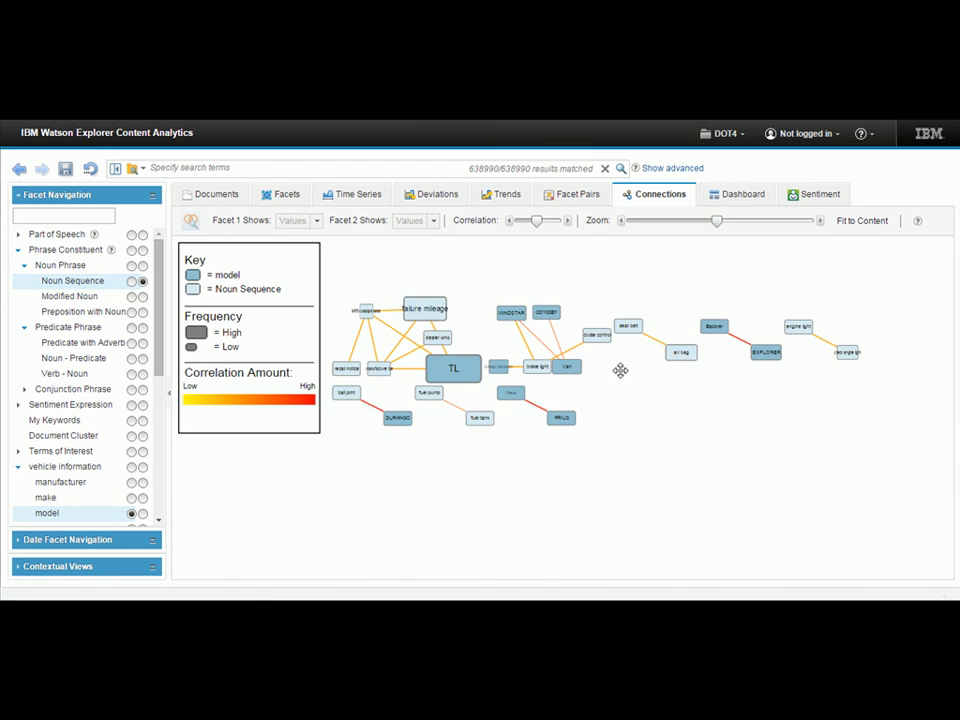
{"action": "left_click_drag", "start_coordinate": [619, 371], "coordinate": [672, 385]}
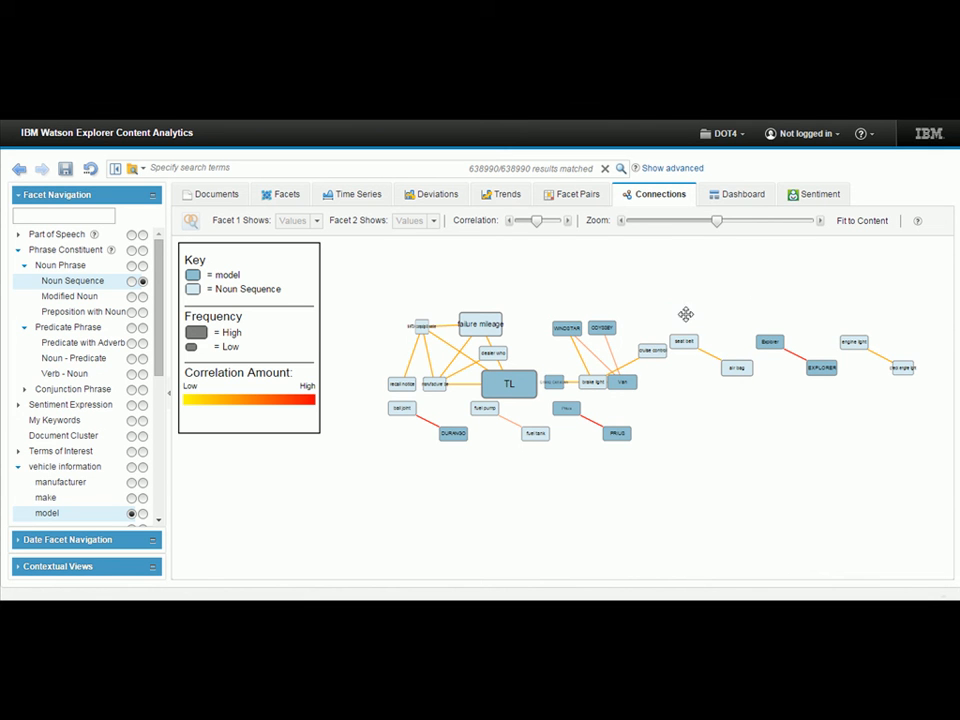
View the Rave Sample dashboard charts and the sentiment breakdown by vehicle manufacturer.
{"action": "left_click", "coordinate": [741, 196]}
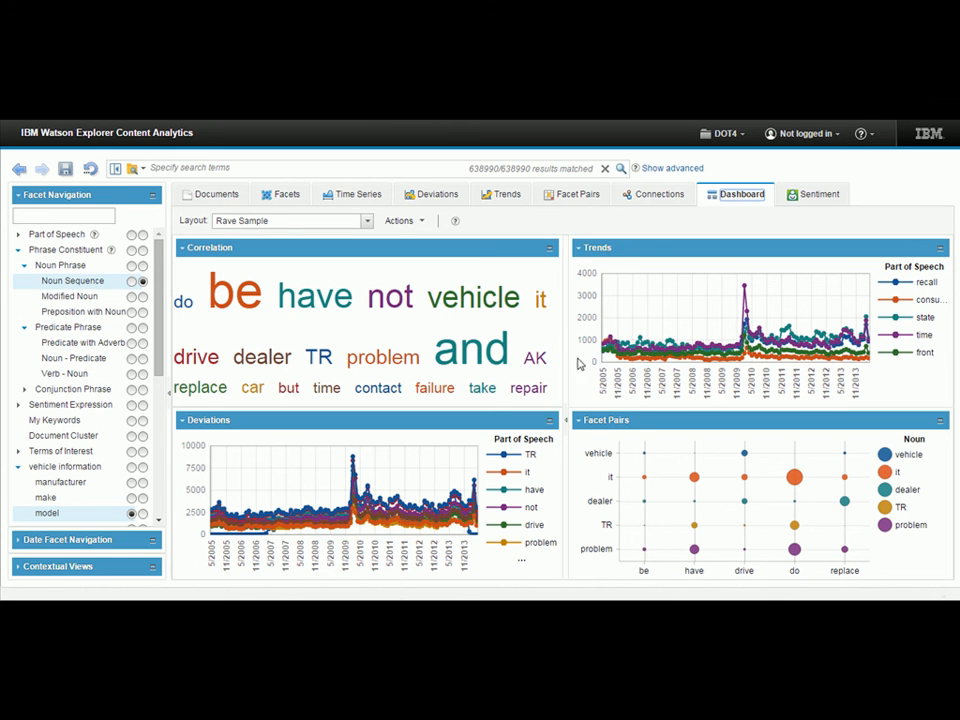
{"action": "left_click", "coordinate": [810, 197]}
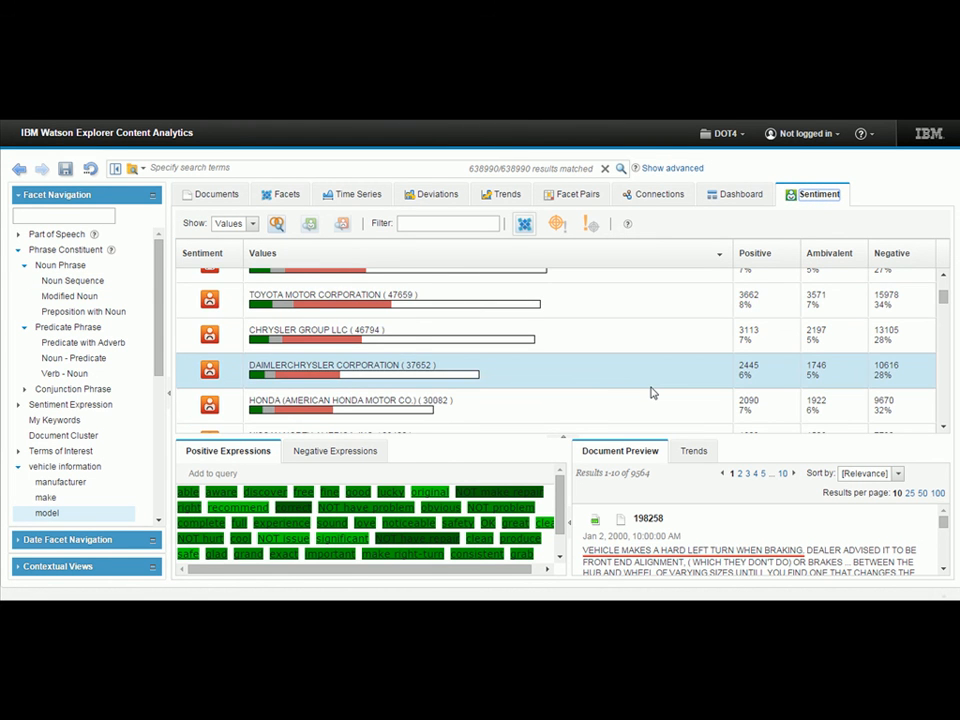
{"action": "scroll", "coordinate": [650, 393], "scroll_direction": "up", "scroll_amount": 1}
{"action": "scroll", "coordinate": [650, 393], "scroll_direction": "up", "scroll_amount": 3}
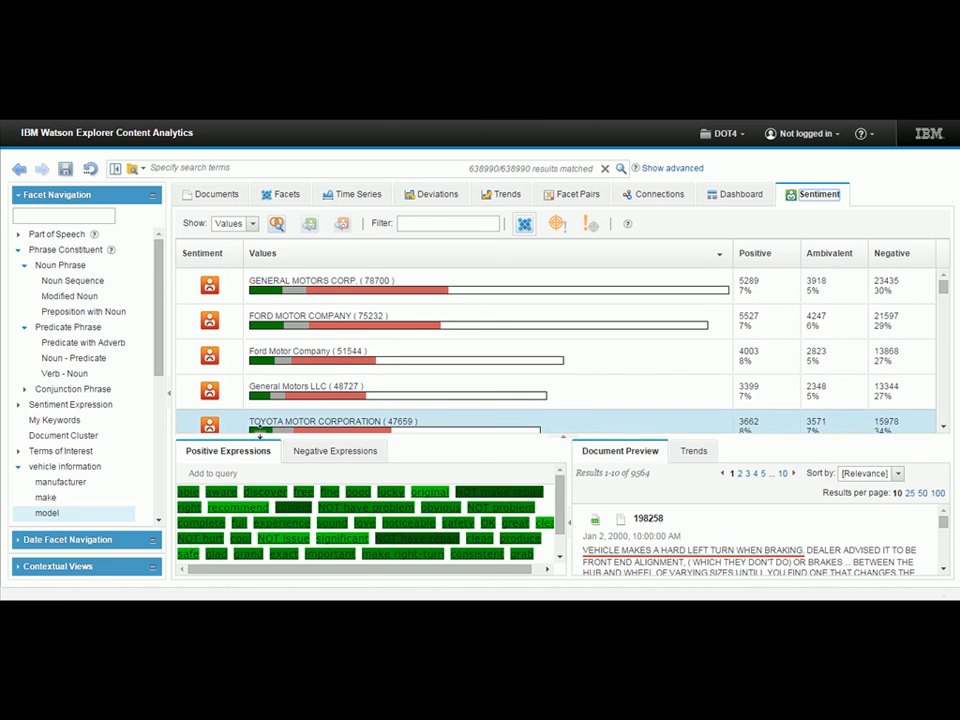
Examine the negative sentiment expressions and read the previewed complaints in an enlarged lower pane, restoring the manufacturer list when done.
{"action": "left_click", "coordinate": [317, 452]}
{"action": "scroll", "coordinate": [321, 493], "scroll_direction": "down", "scroll_amount": 2}
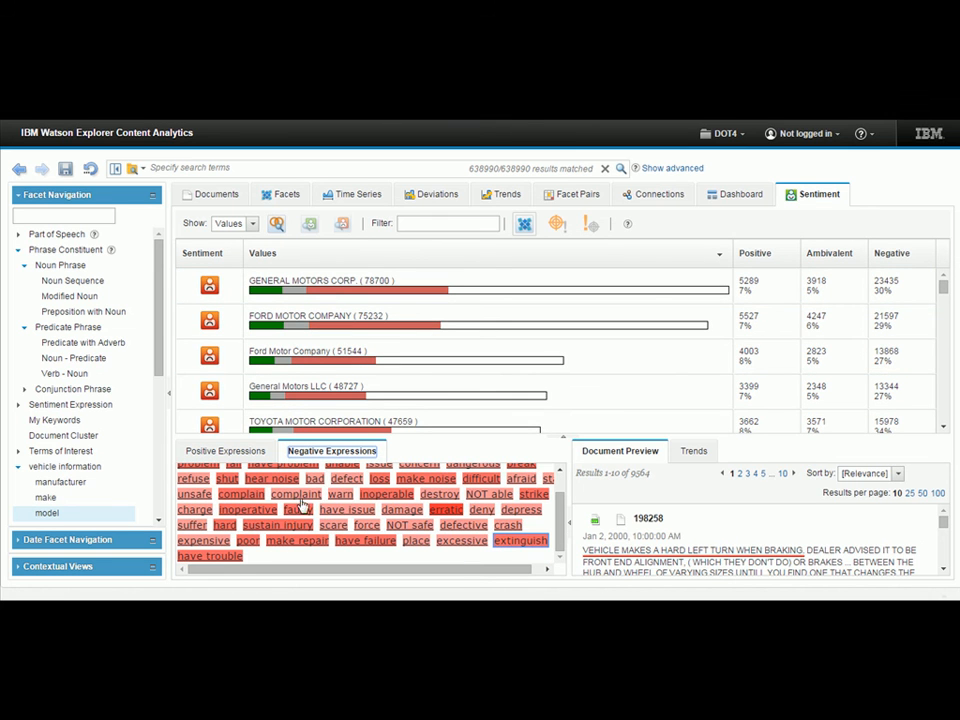
{"action": "left_click", "coordinate": [564, 439]}
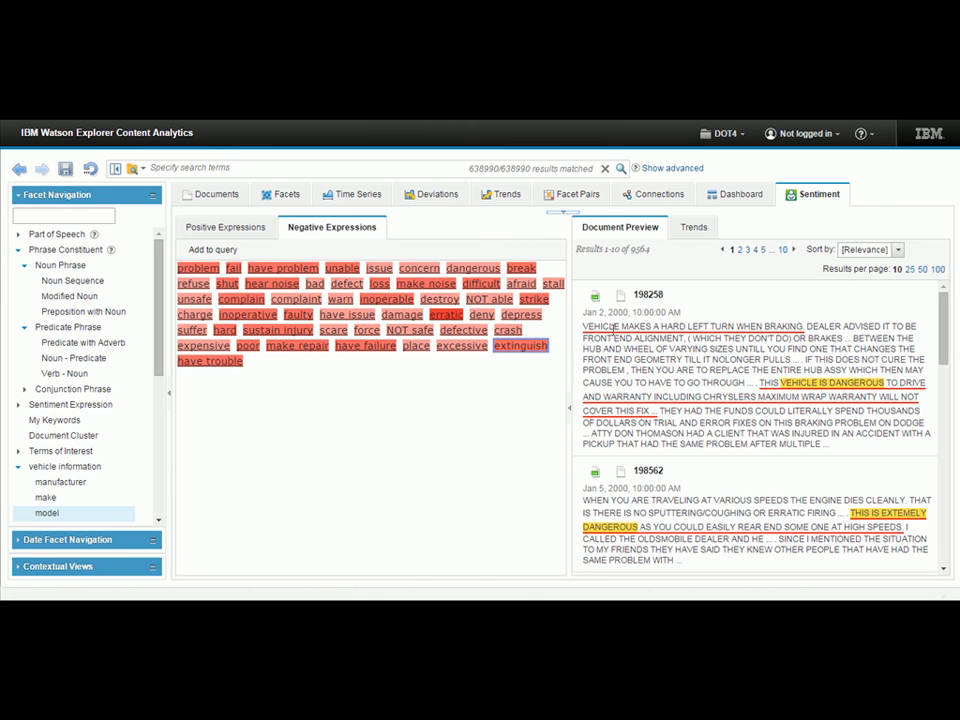
{"action": "left_click_drag", "start_coordinate": [943, 333], "coordinate": [922, 438]}
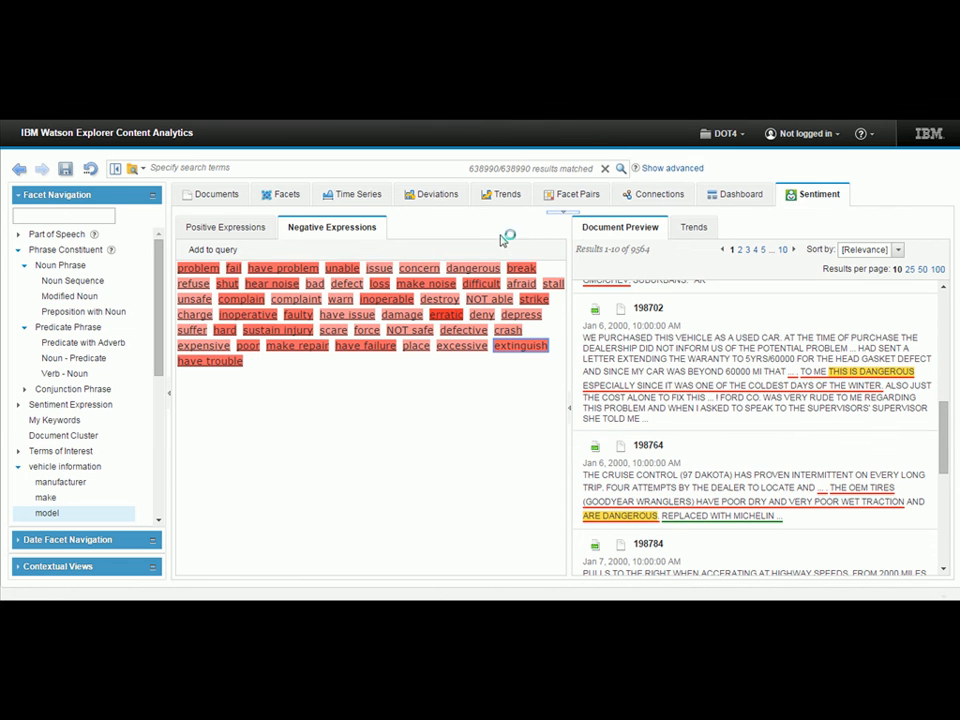
{"action": "left_click", "coordinate": [565, 219]}
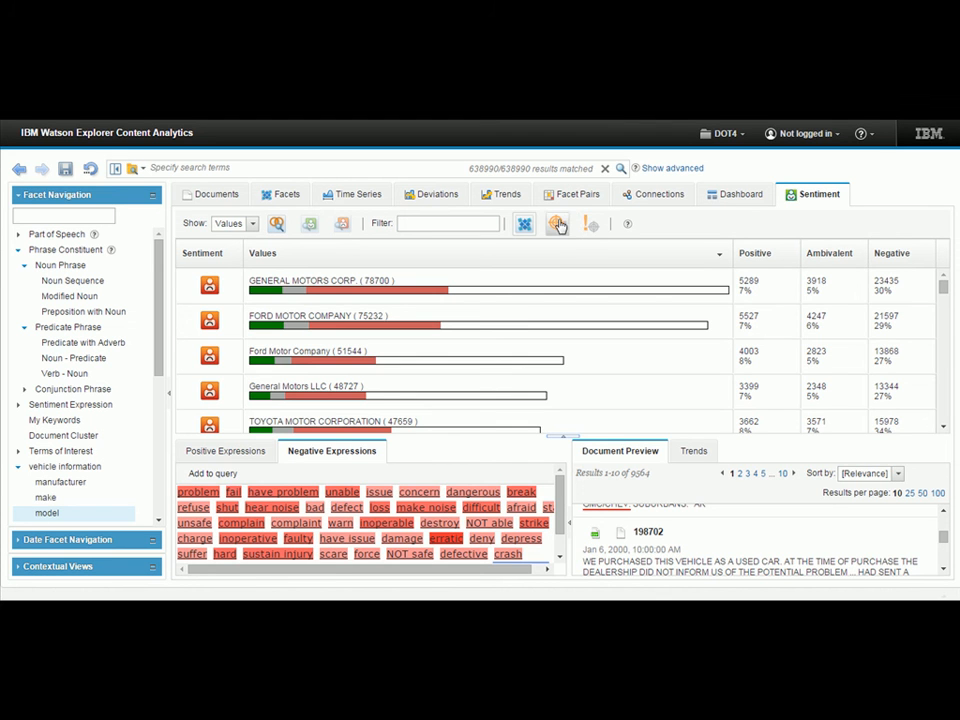
Switch the sentiment analysis to sentiment targets and show the expressions for the target "consumer".
{"action": "left_click", "coordinate": [556, 223]}
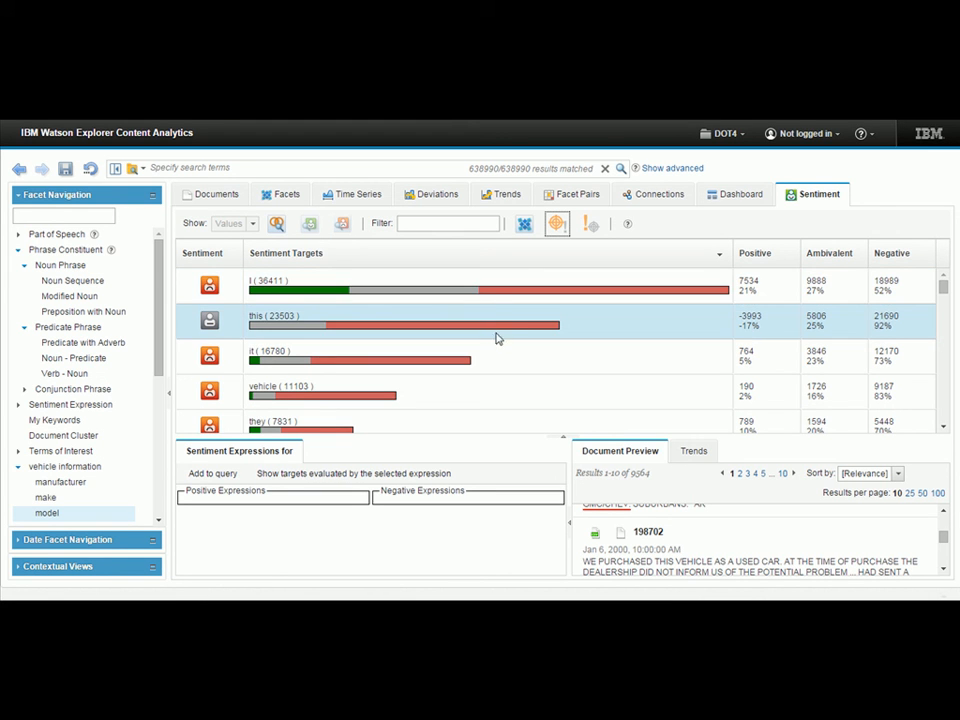
{"action": "scroll", "coordinate": [460, 380], "scroll_direction": "down", "scroll_amount": 1}
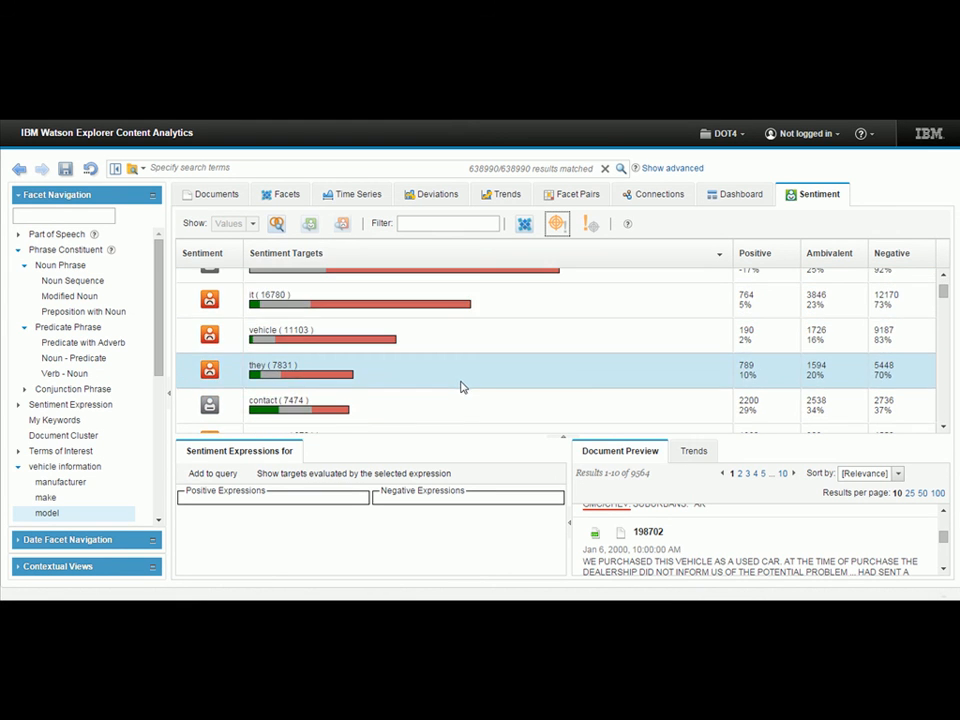
{"action": "scroll", "coordinate": [455, 387], "scroll_direction": "down", "scroll_amount": 2}
{"action": "left_click", "coordinate": [325, 387]}
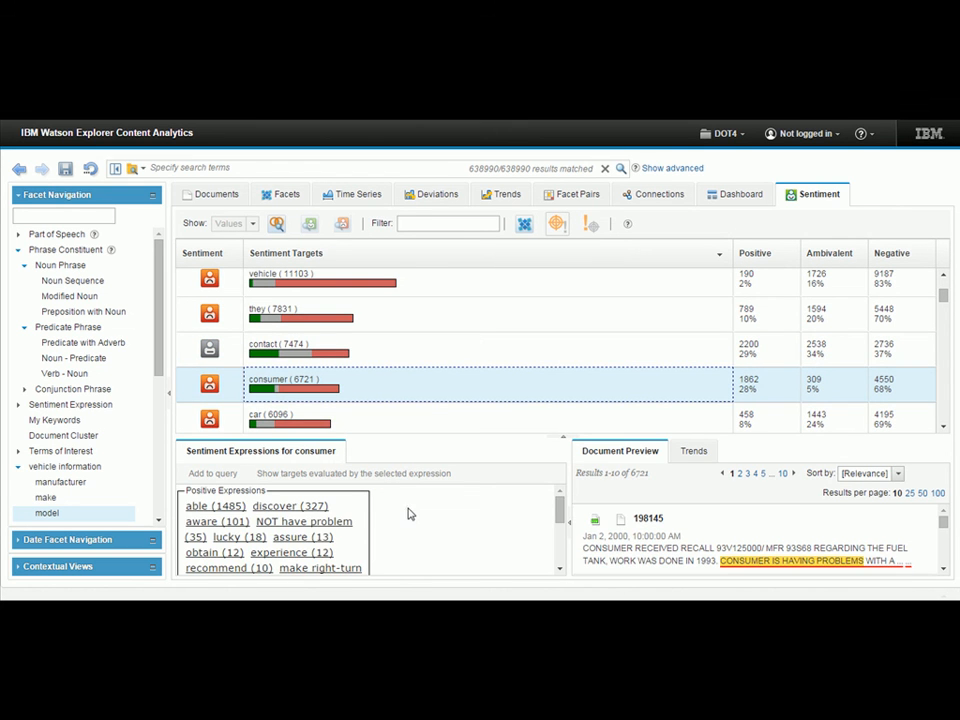
Show the documents with the negative expression "sustain injury" for consumer and read through the previewed complaints.
{"action": "scroll", "coordinate": [411, 515], "scroll_direction": "down", "scroll_amount": 3}
{"action": "left_click", "coordinate": [252, 529]}
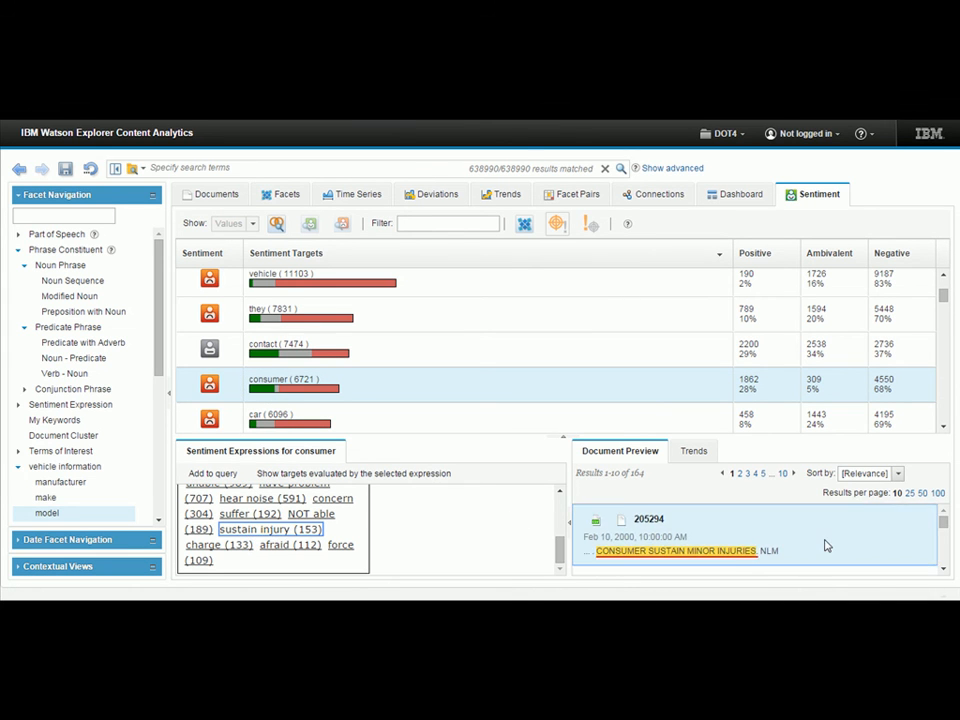
{"action": "scroll", "coordinate": [825, 542], "scroll_direction": "down", "scroll_amount": 2}
{"action": "scroll", "coordinate": [825, 542], "scroll_direction": "down", "scroll_amount": 1}
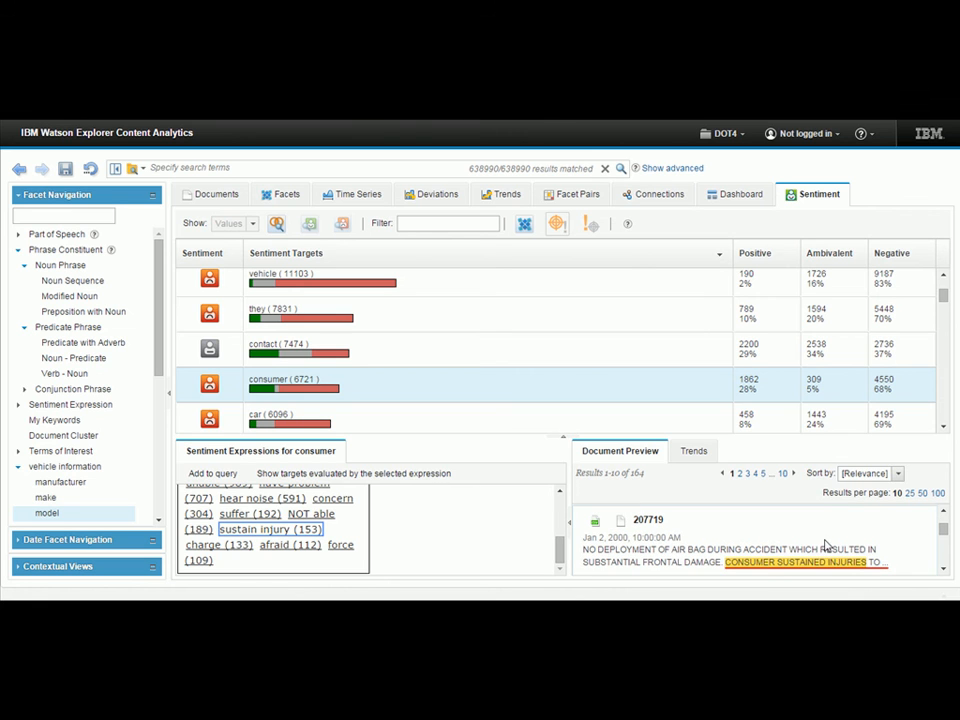
{"action": "scroll", "coordinate": [865, 552], "scroll_direction": "down", "scroll_amount": 1}
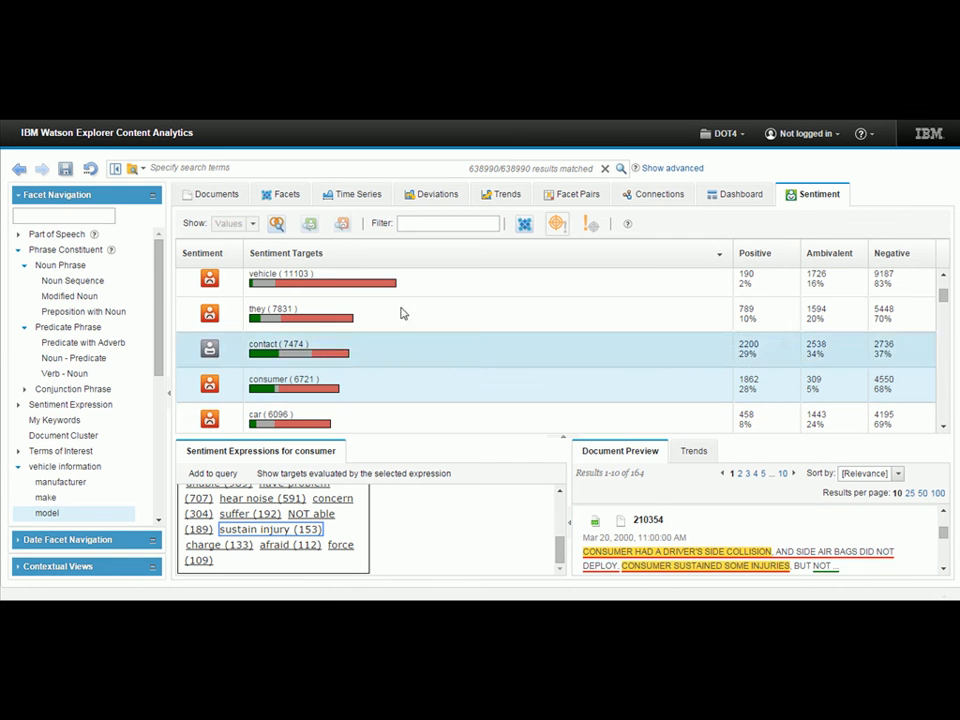
Open the time series and review the options for a deep inspection report and a CSV report without creating either.
{"action": "left_click", "coordinate": [364, 197]}
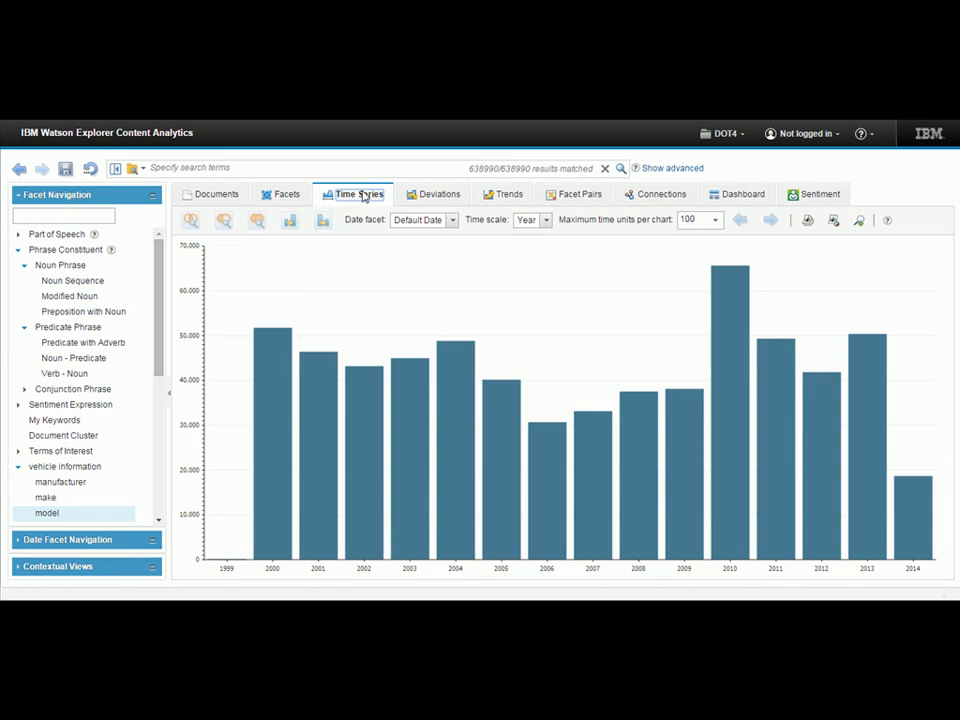
{"action": "left_click", "coordinate": [808, 221]}
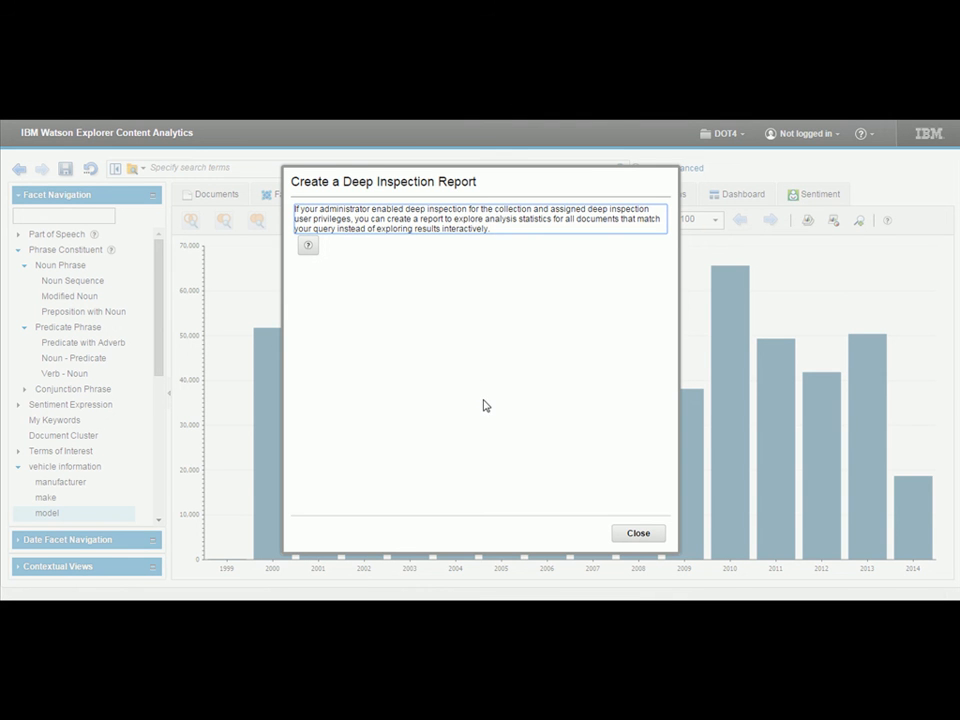
{"action": "left_click", "coordinate": [636, 537]}
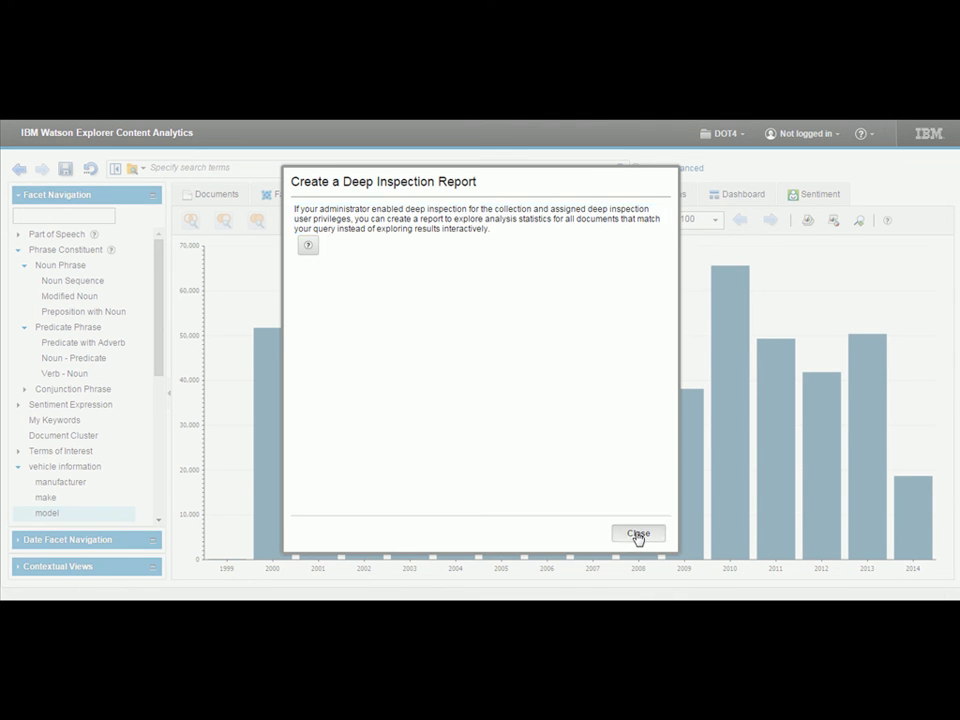
{"action": "left_click", "coordinate": [834, 220]}
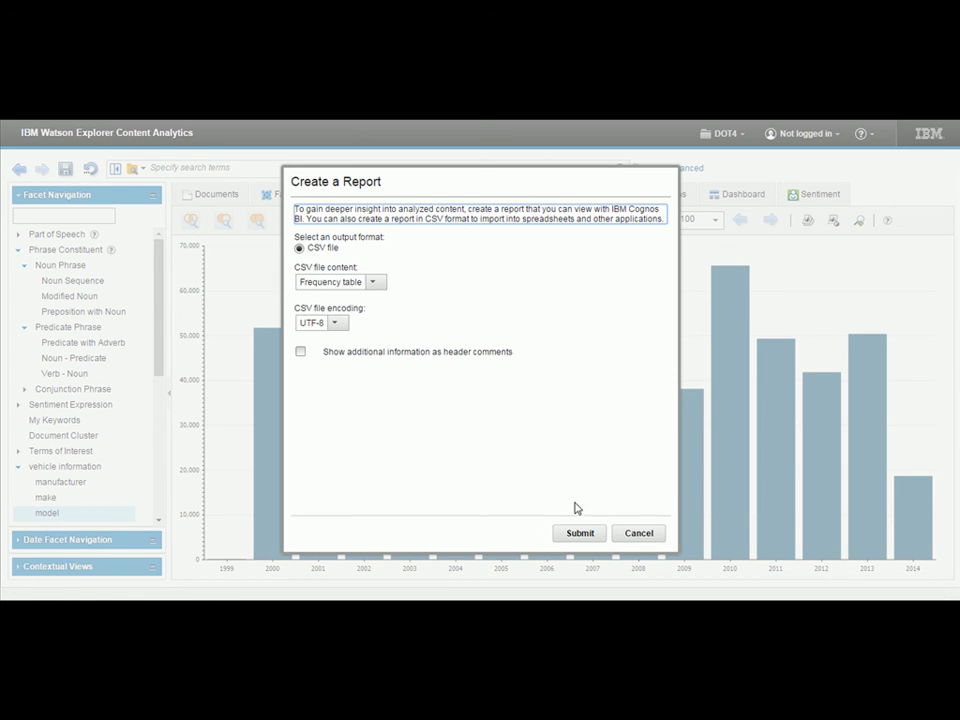
{"action": "left_click", "coordinate": [643, 535]}
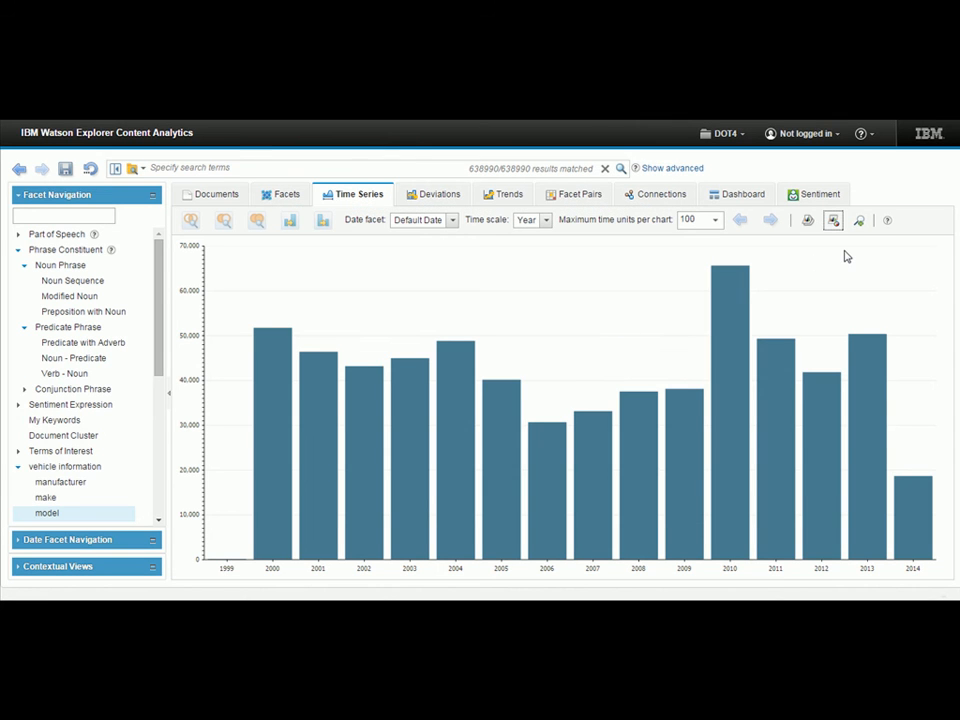